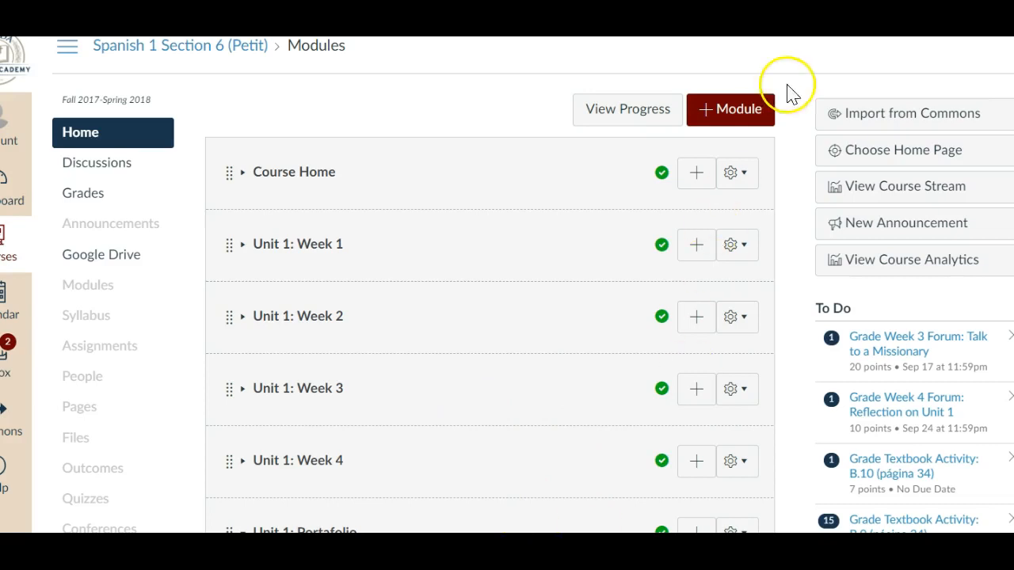
Start an import from Commons for the course and open the shared resource Unit 2 Memory Verse Quiz 3 (week 7).
left_click(879, 119)
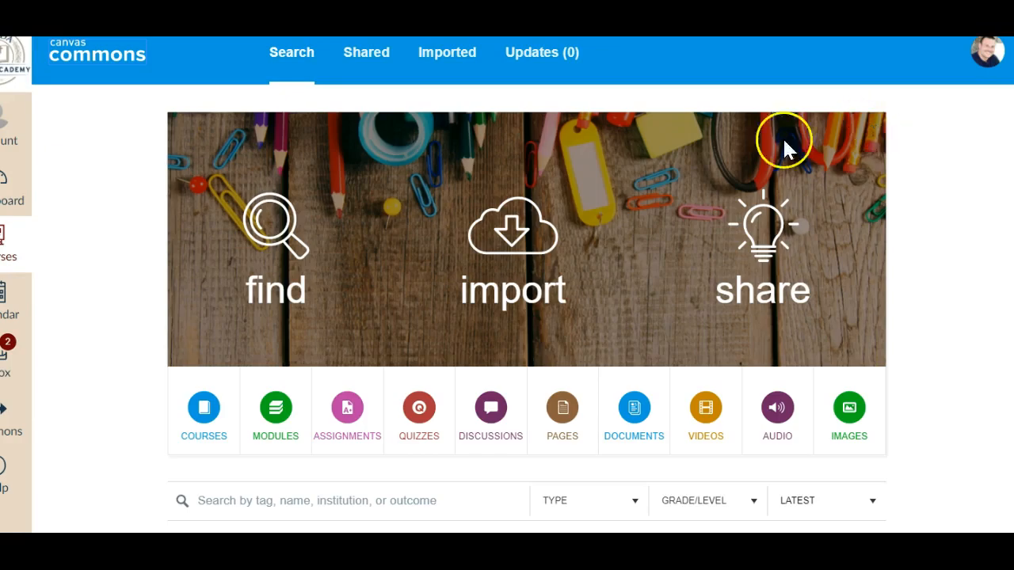
scroll(611, 356, "down", 4)
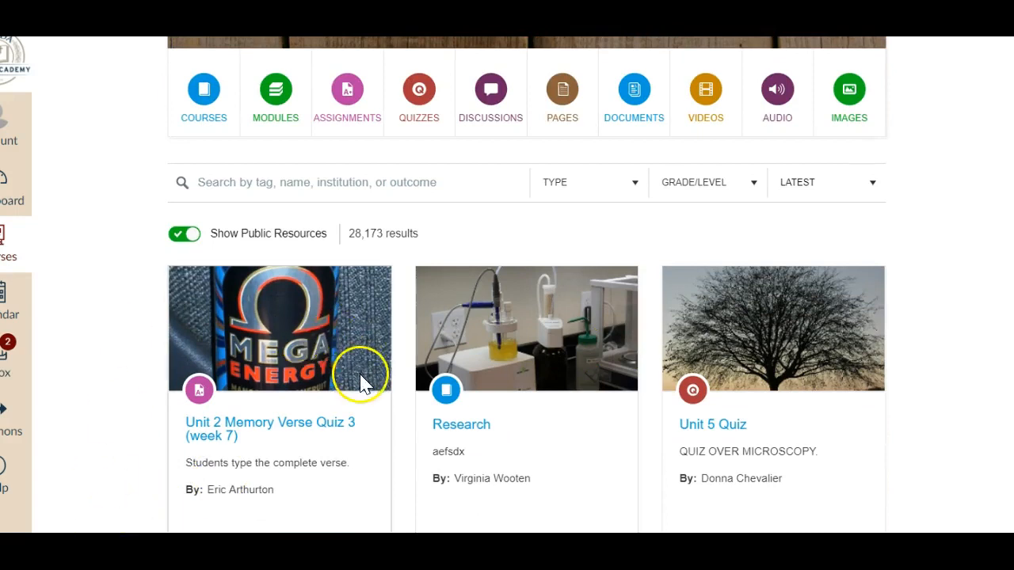
scroll(362, 380, "down", 1)
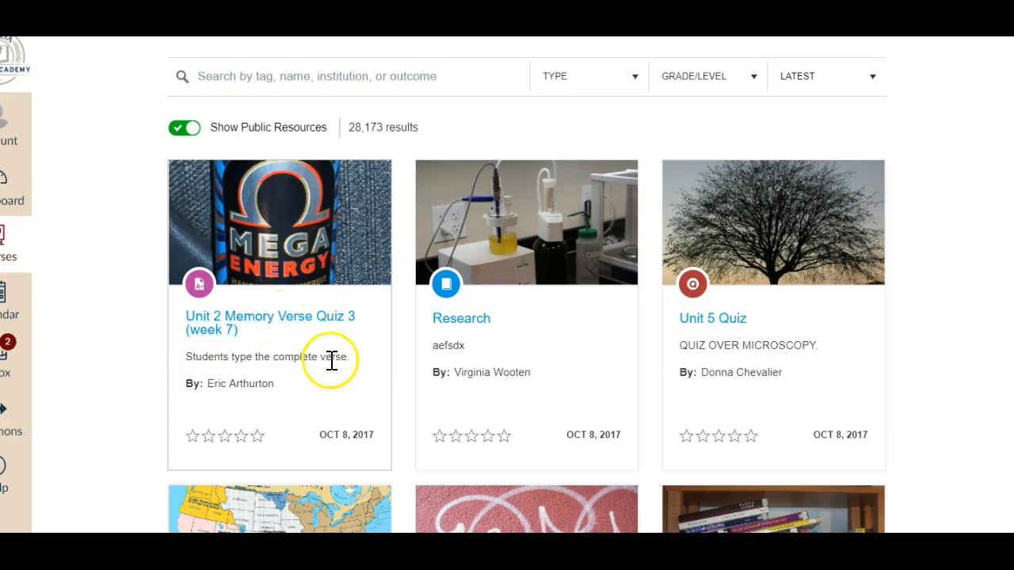
scroll(332, 352, "up", 1)
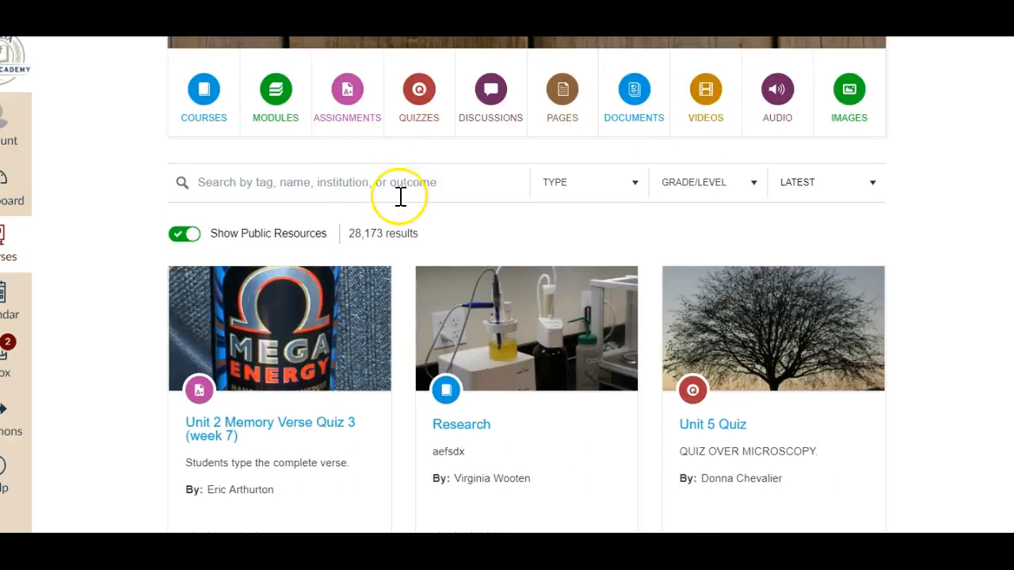
left_click(309, 185)
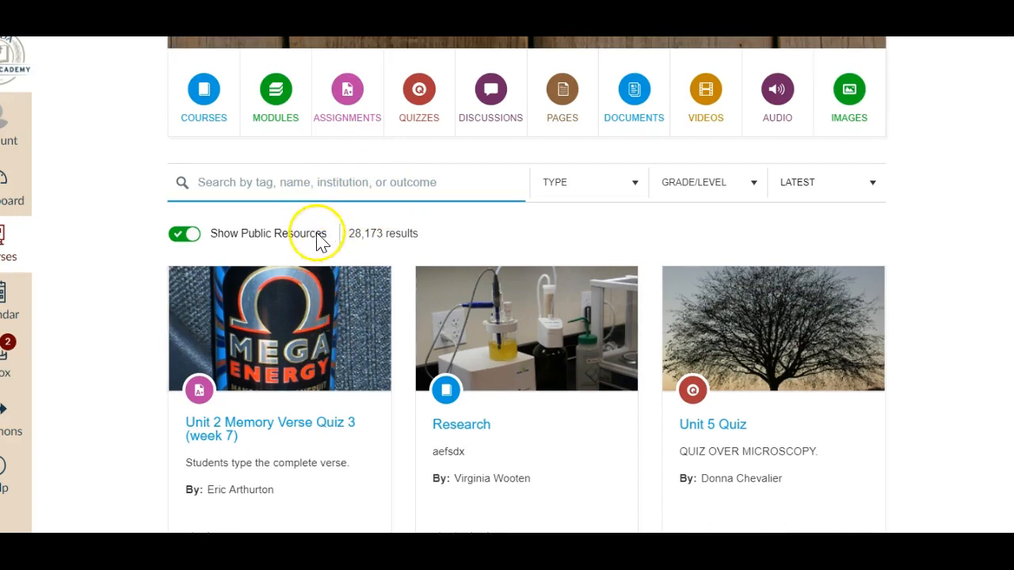
scroll(321, 241, "down", 1)
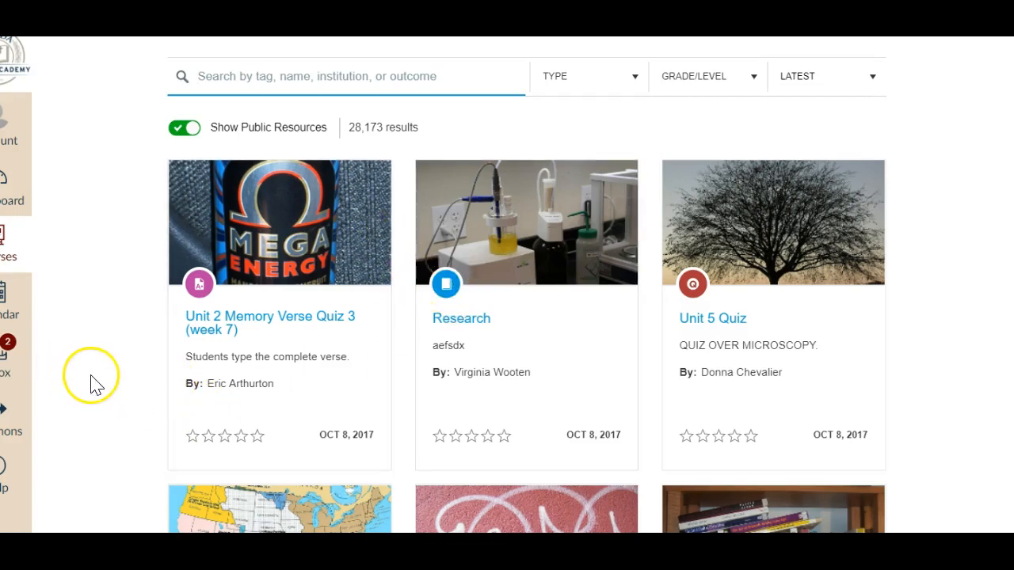
scroll(527, 317, "up", 1)
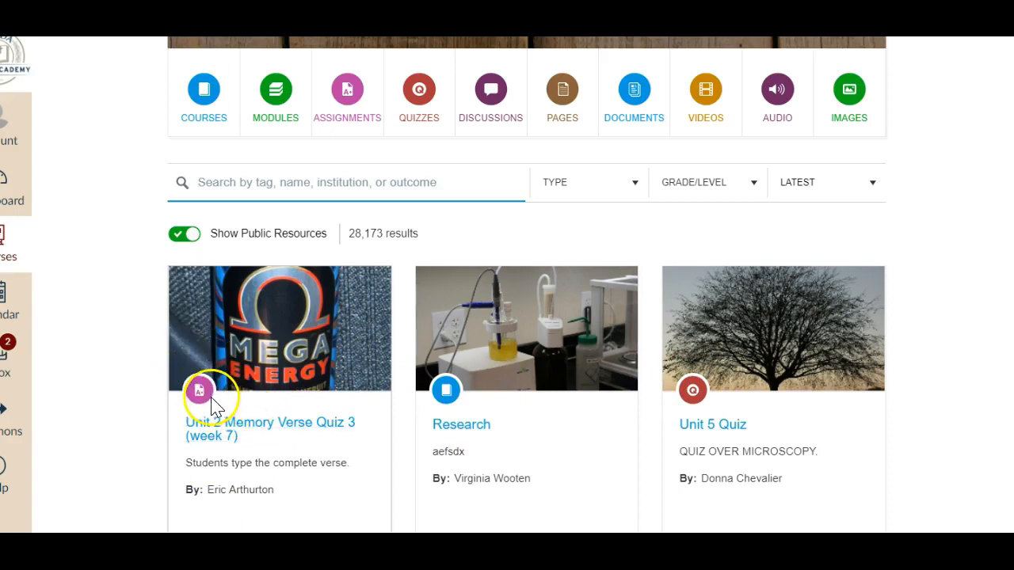
left_click(212, 436)
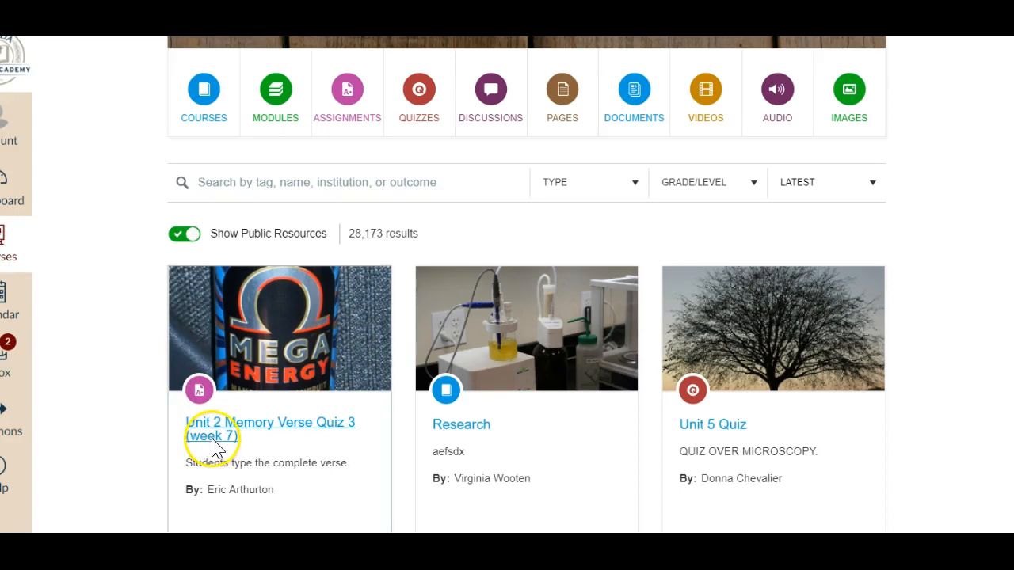
Choose Spanish 1 Section 6 as the destination course for the Unit 2 Memory Verse Quiz 3 resource.
scroll(603, 362, "down", 2)
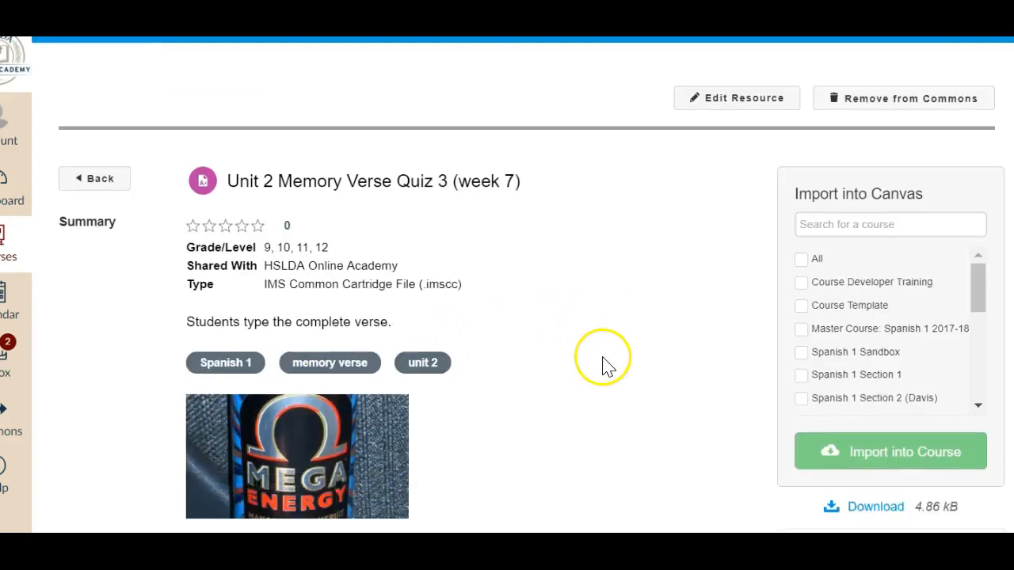
scroll(872, 269, "down", 2)
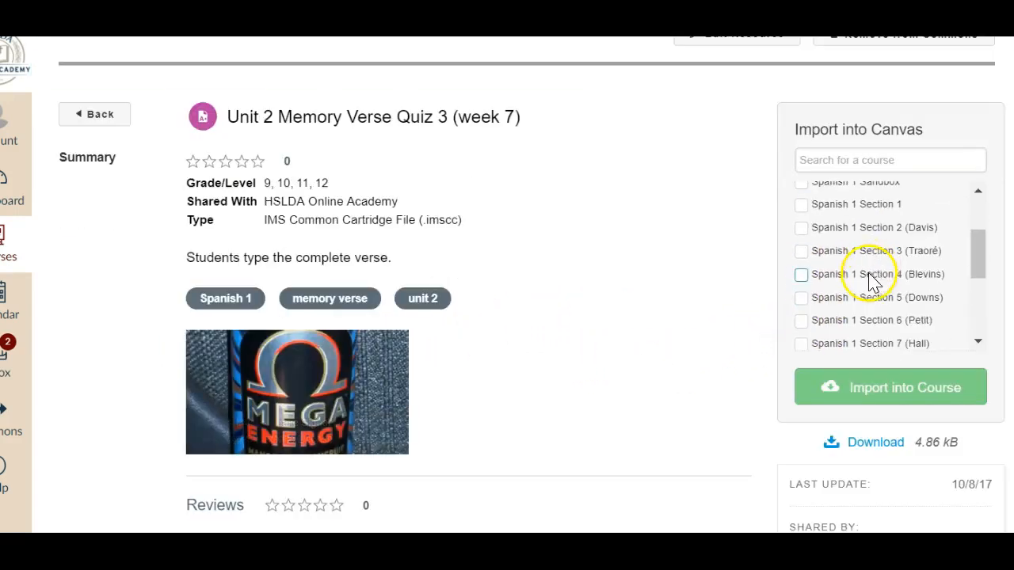
left_click(801, 321)
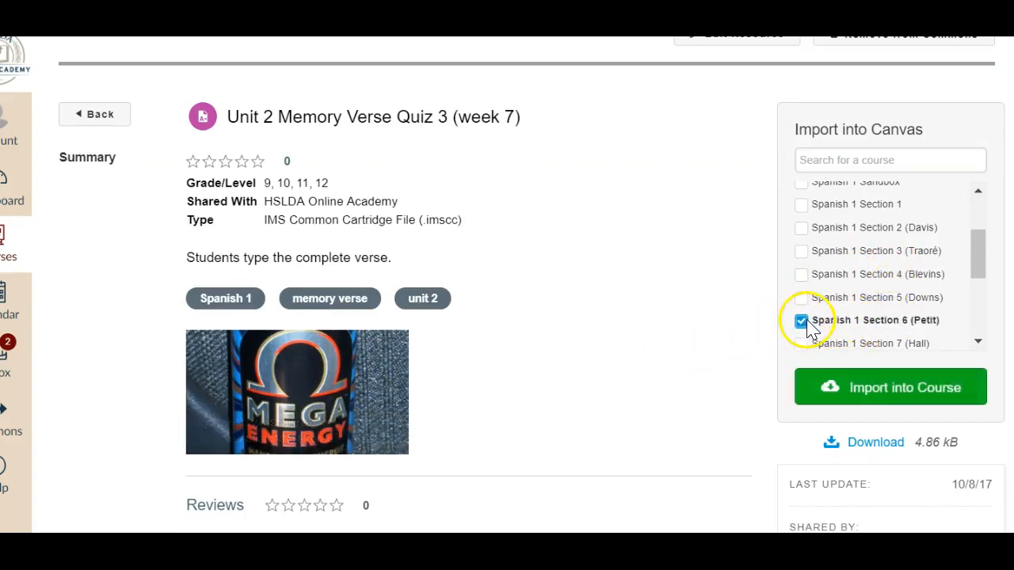
left_click(851, 388)
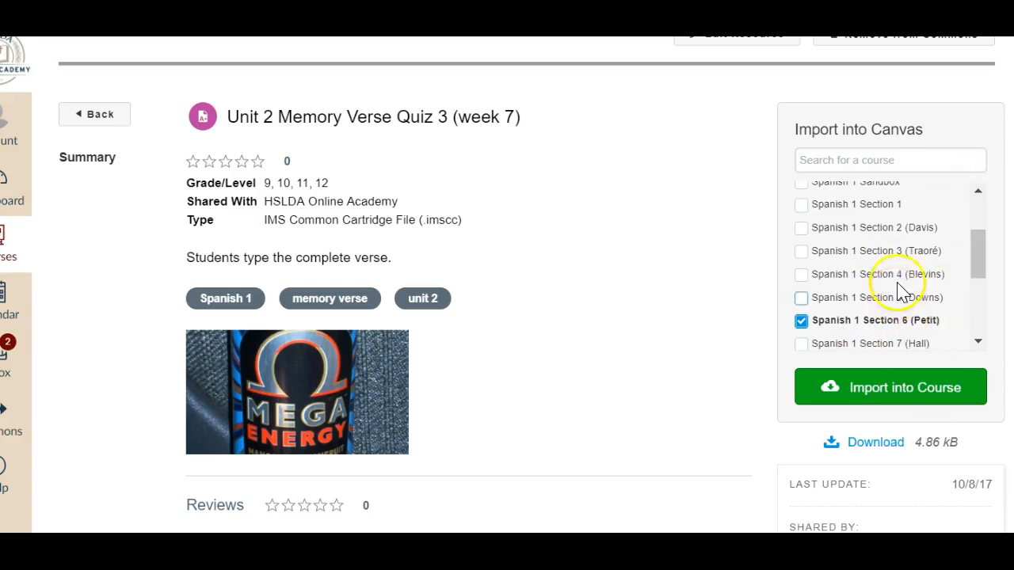
Look through the available destination courses, keep Spanish 1 Section 6 selected, and import the quiz into it.
scroll(901, 290, "down", 1)
scroll(903, 287, "up", 3)
scroll(900, 287, "down", 2)
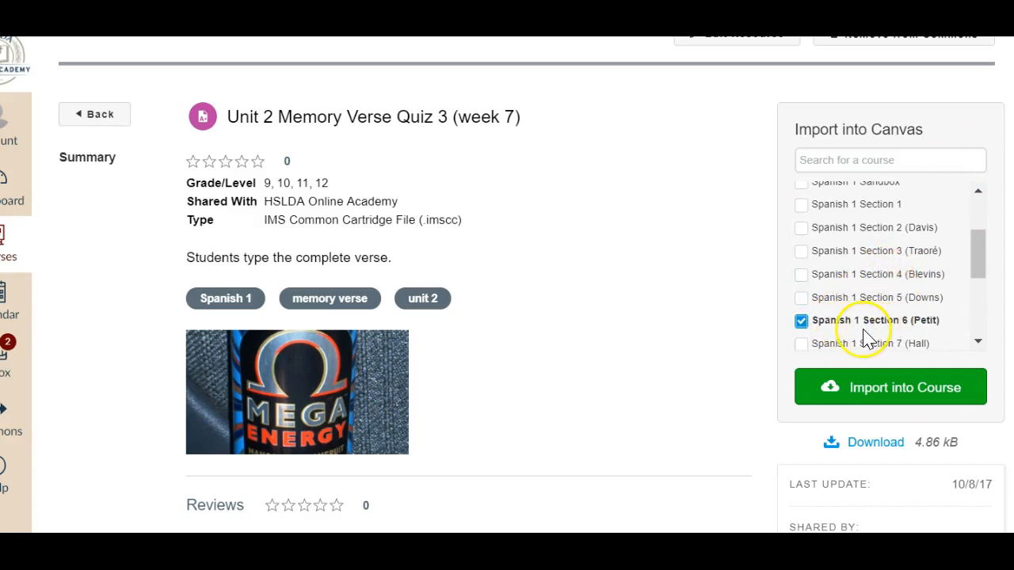
scroll(875, 326, "up", 3)
scroll(876, 326, "down", 5)
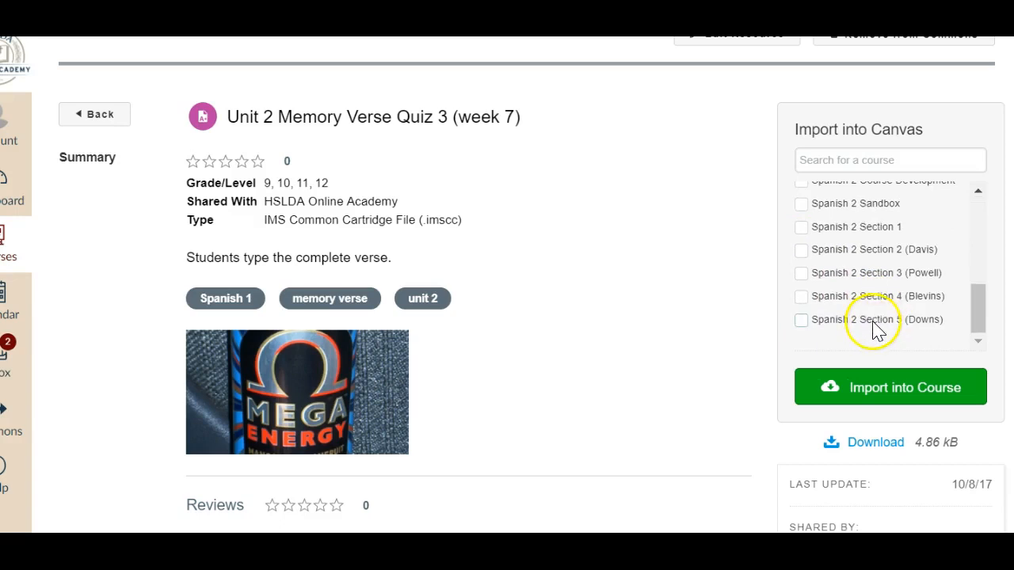
scroll(875, 331, "up", 5)
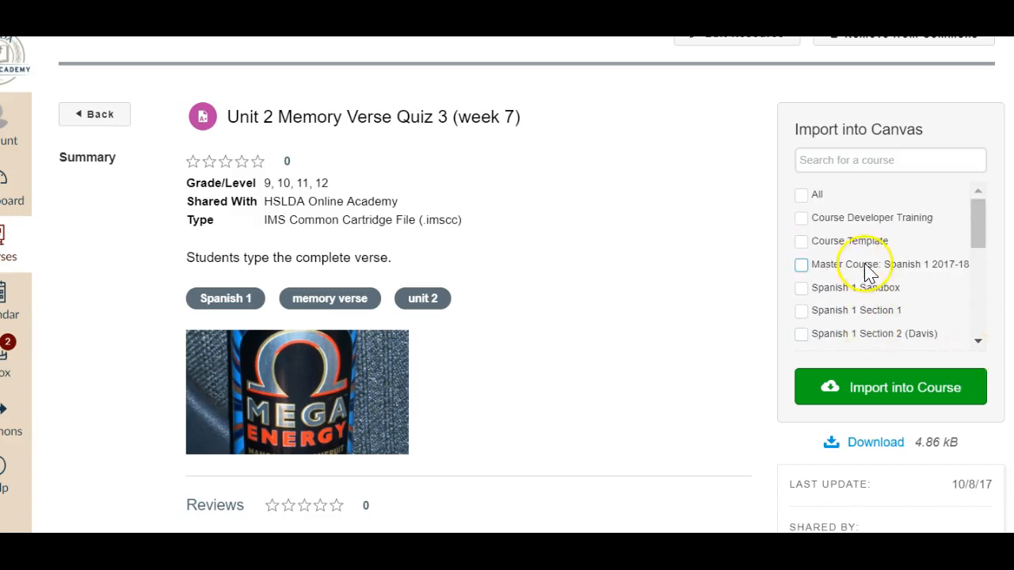
scroll(801, 304, "down", 3)
left_click(802, 320)
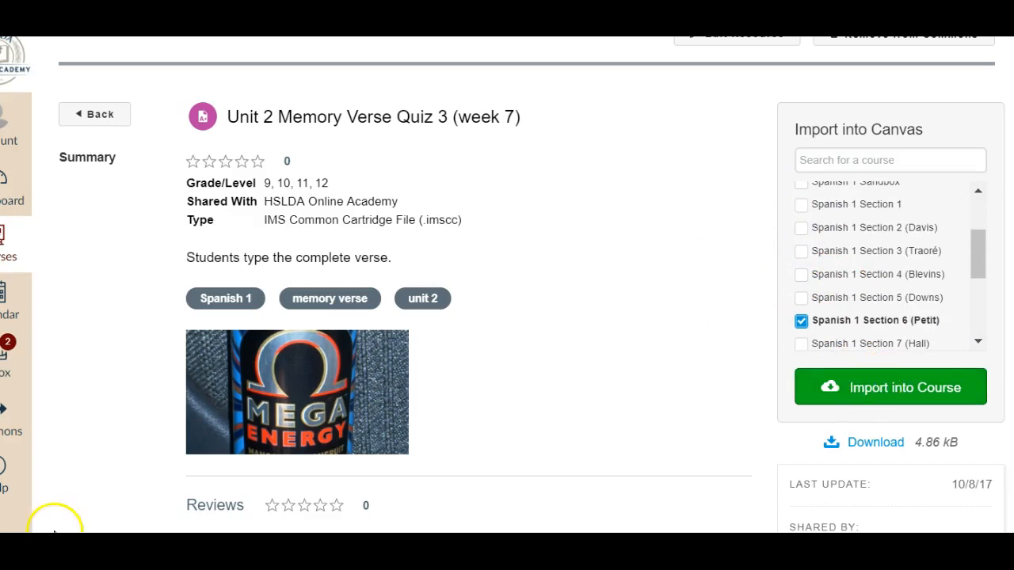
left_click(861, 400)
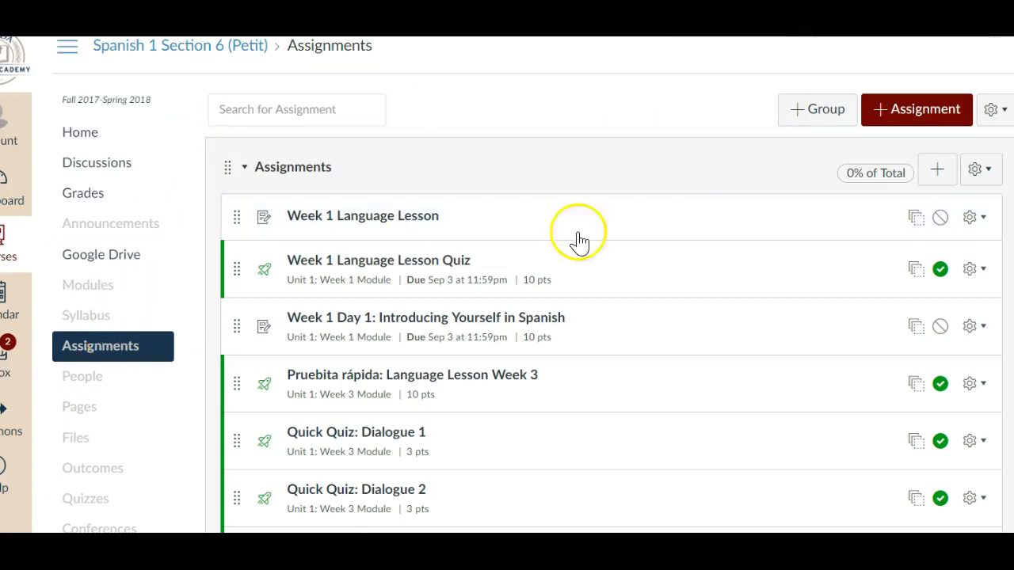
Check the Imported Assignments group of the course's assignment list for Unit 2 Memory Verse Quiz 3.
scroll(610, 285, "down", 20)
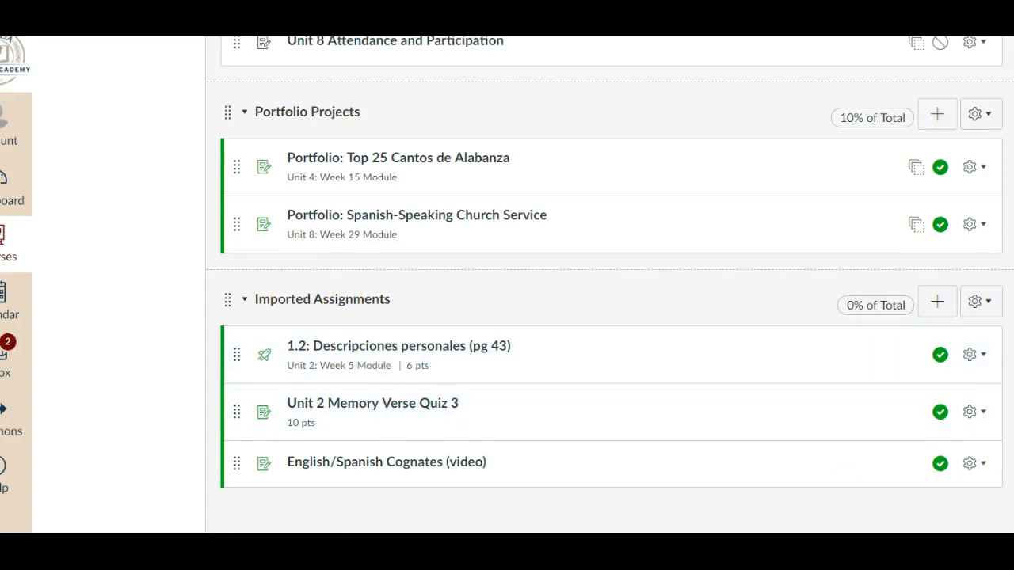
scroll(610, 286, "up", 20)
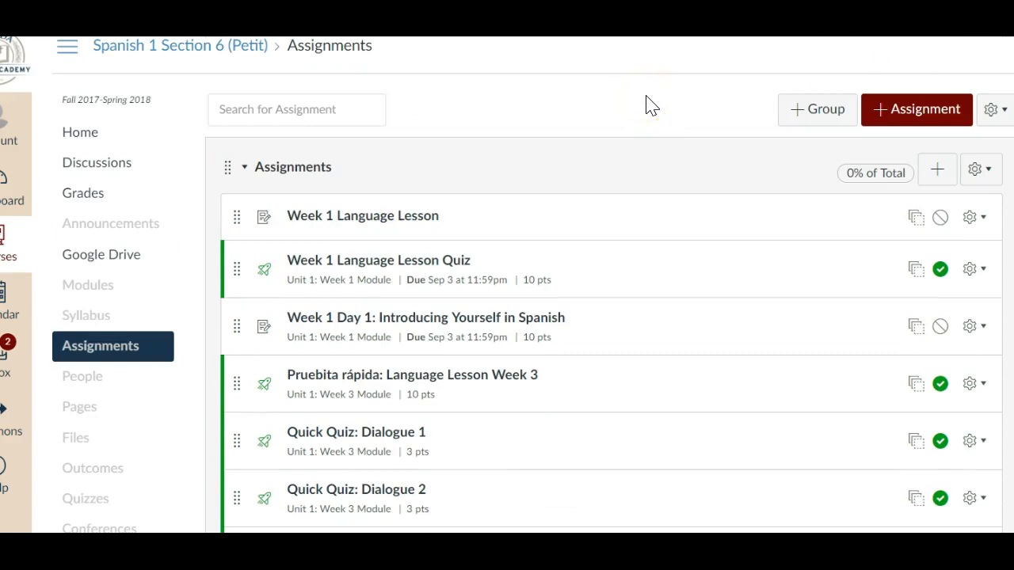
Go to the course modules and locate the Unit 2 Week 7 Memory Verse Quiz in the Unit 2: Week 7 module.
left_click(112, 299)
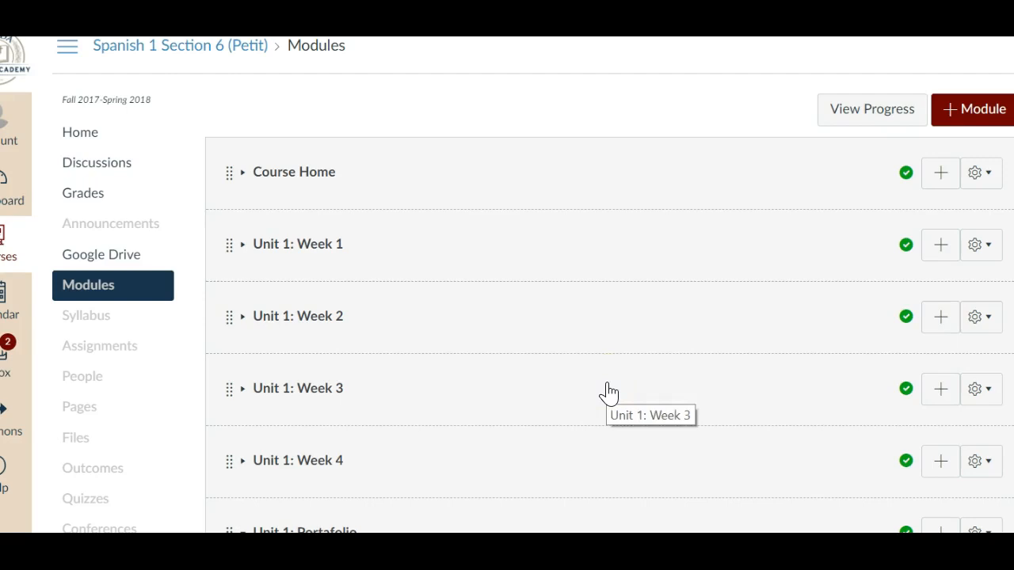
scroll(301, 294, "down", 2)
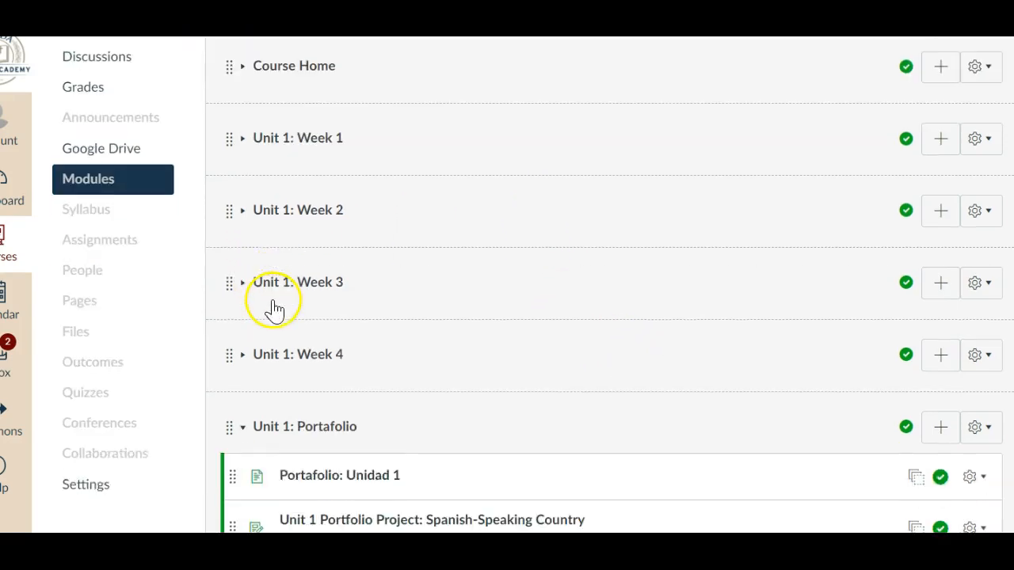
scroll(452, 324, "down", 6)
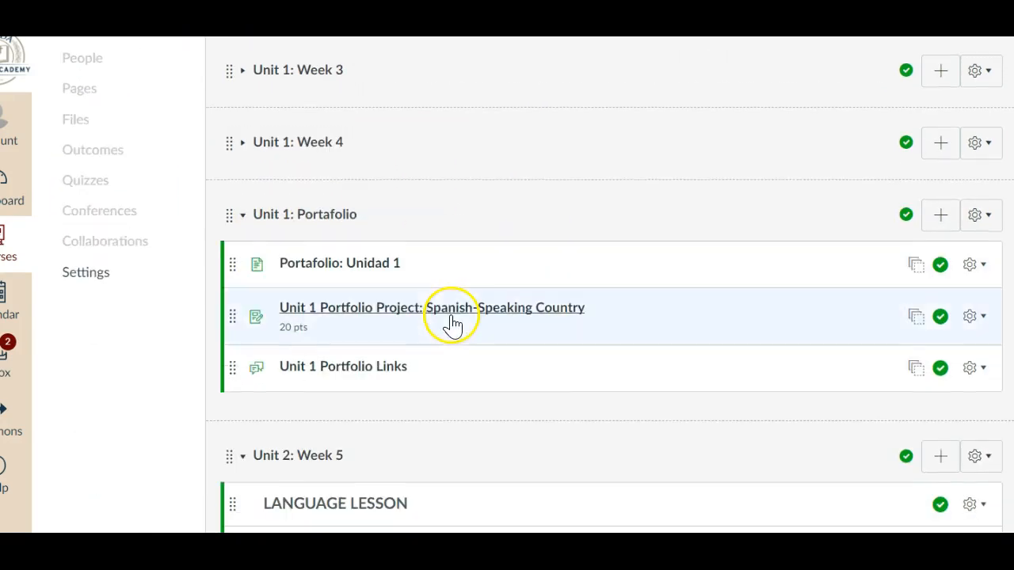
scroll(453, 324, "down", 17)
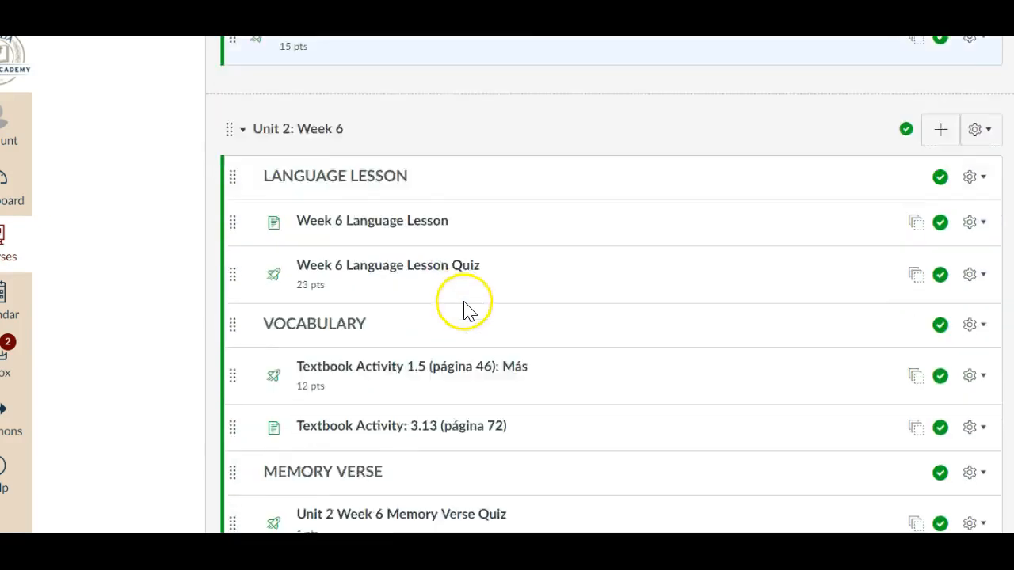
scroll(475, 300, "down", 5)
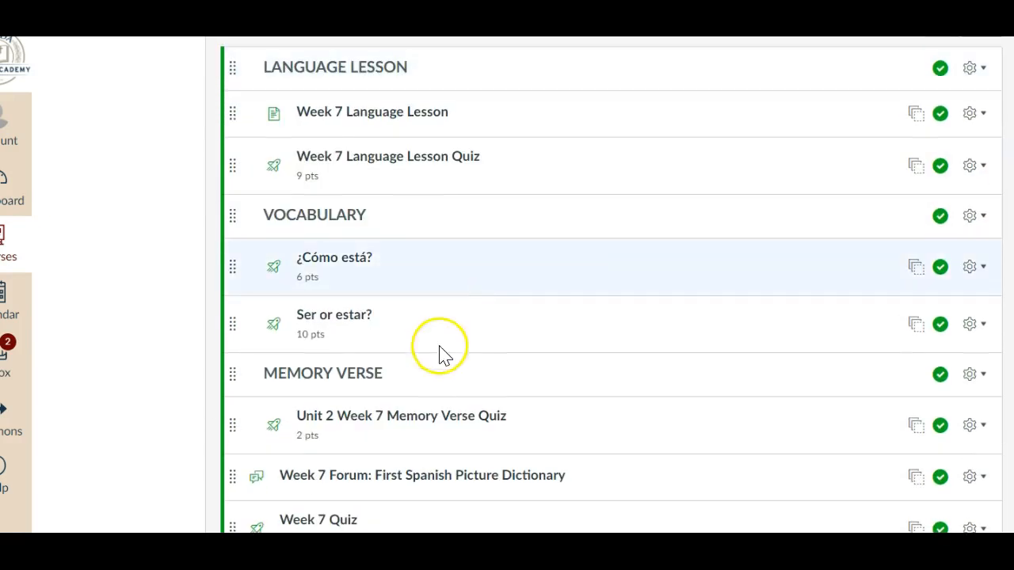
scroll(744, 444, "down", 2)
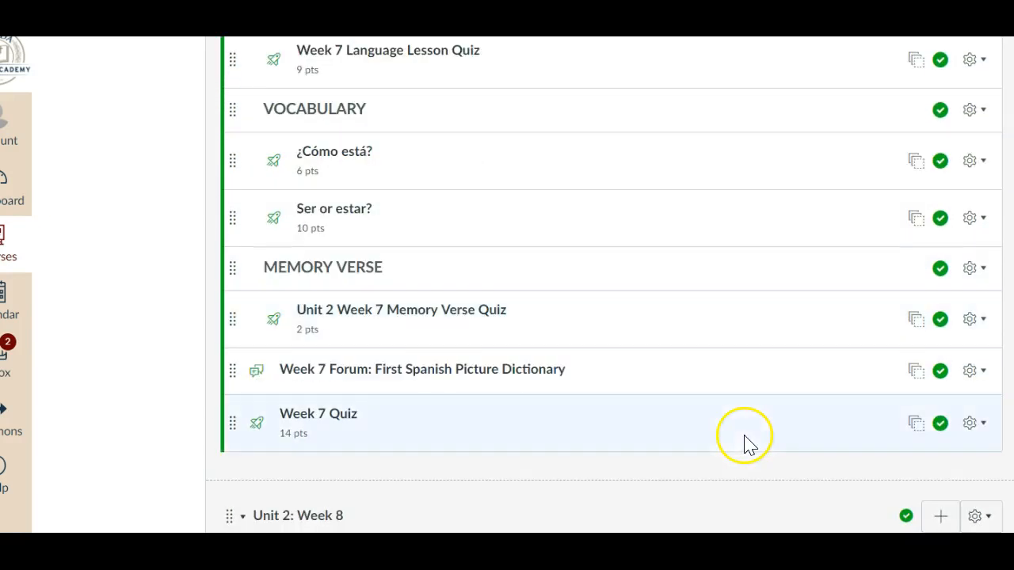
scroll(80, 489, "up", 1)
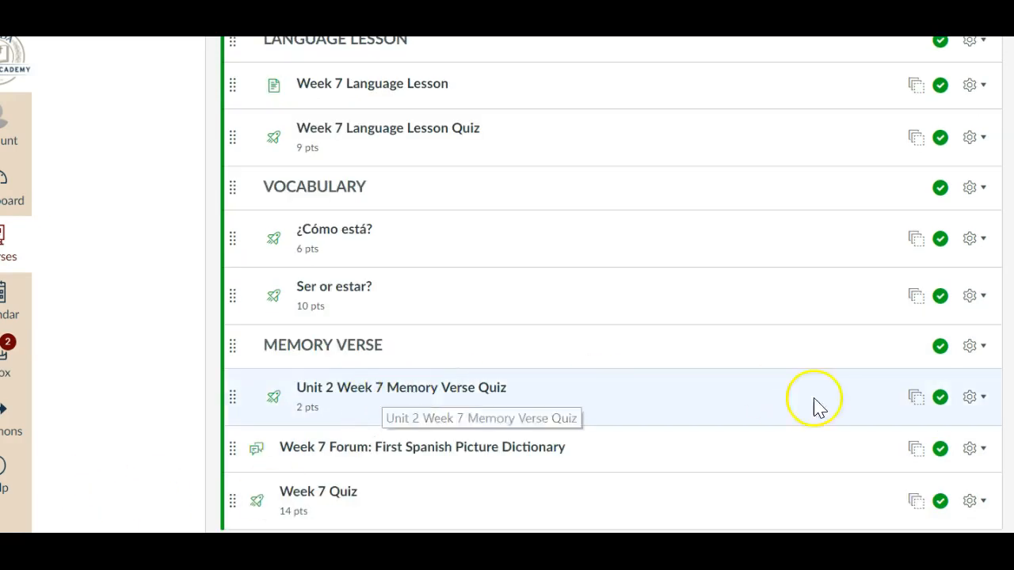
left_click(974, 397)
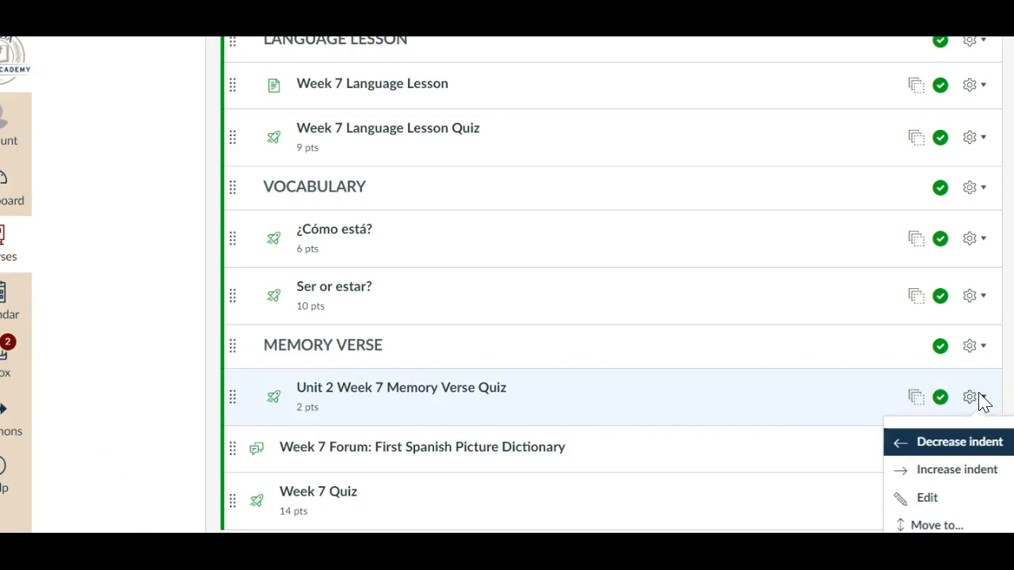
scroll(978, 402, "down", 2)
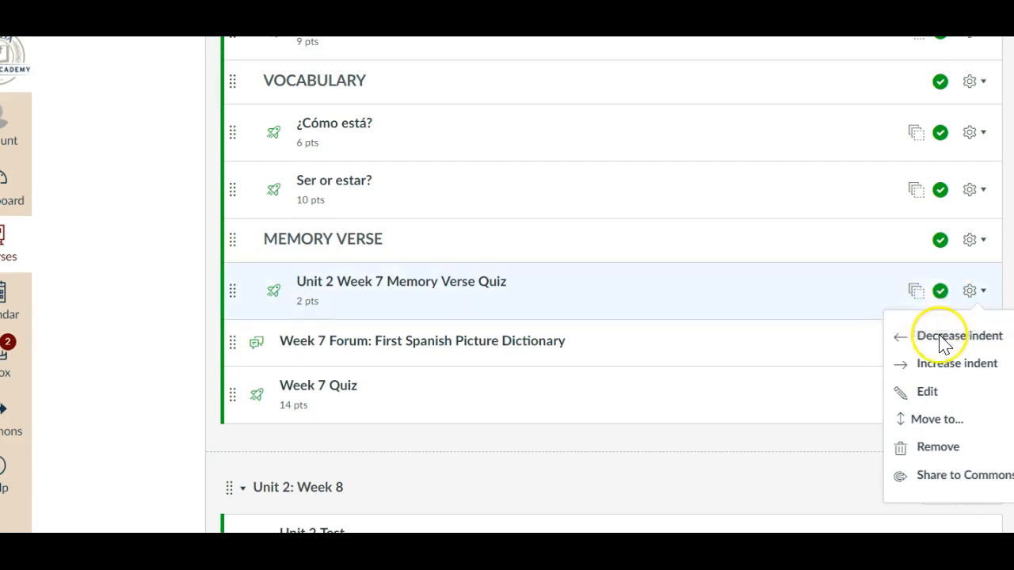
left_click(927, 394)
left_click(559, 443)
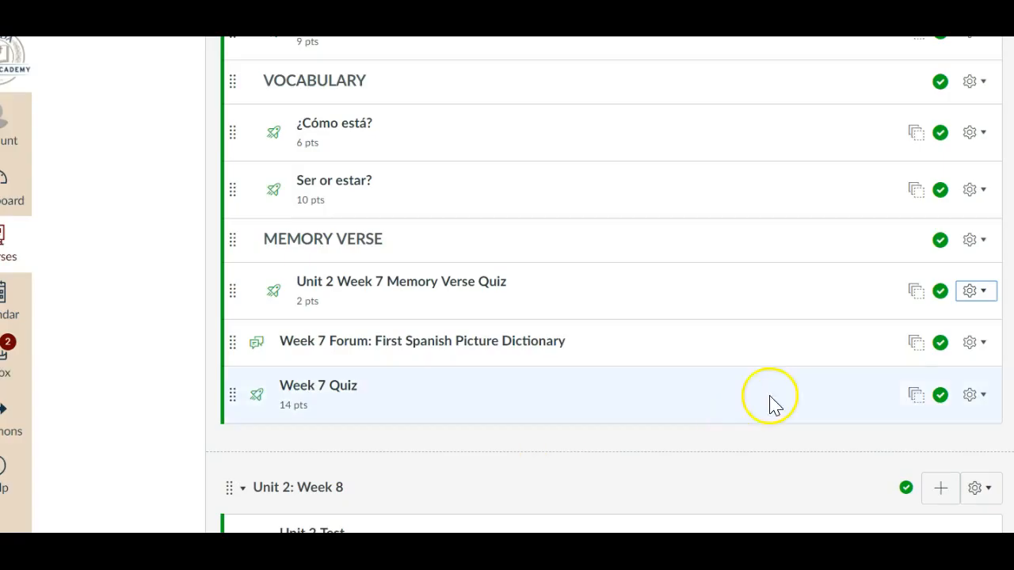
left_click(973, 290)
left_click(978, 290)
Open the Unit 2 Week 7 Memory Verse Quiz and delete it from the course, confirming the deletion.
left_click(492, 284)
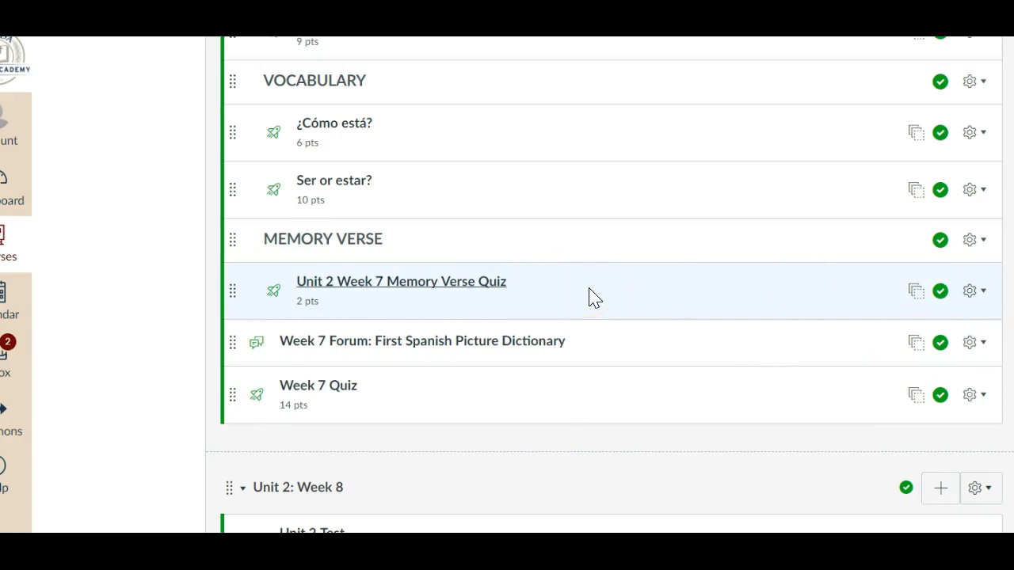
left_click(749, 136)
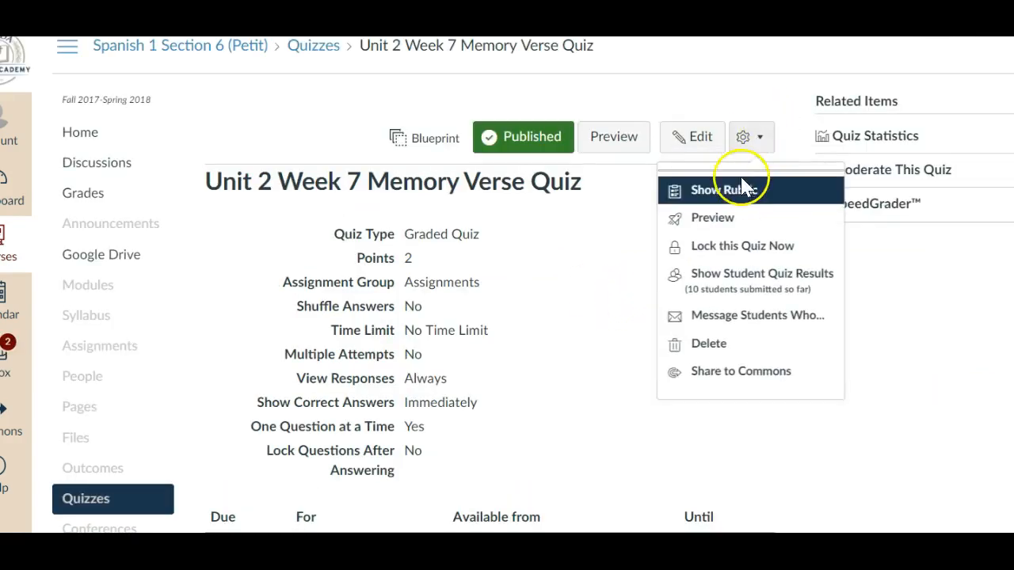
left_click(724, 342)
left_click(602, 158)
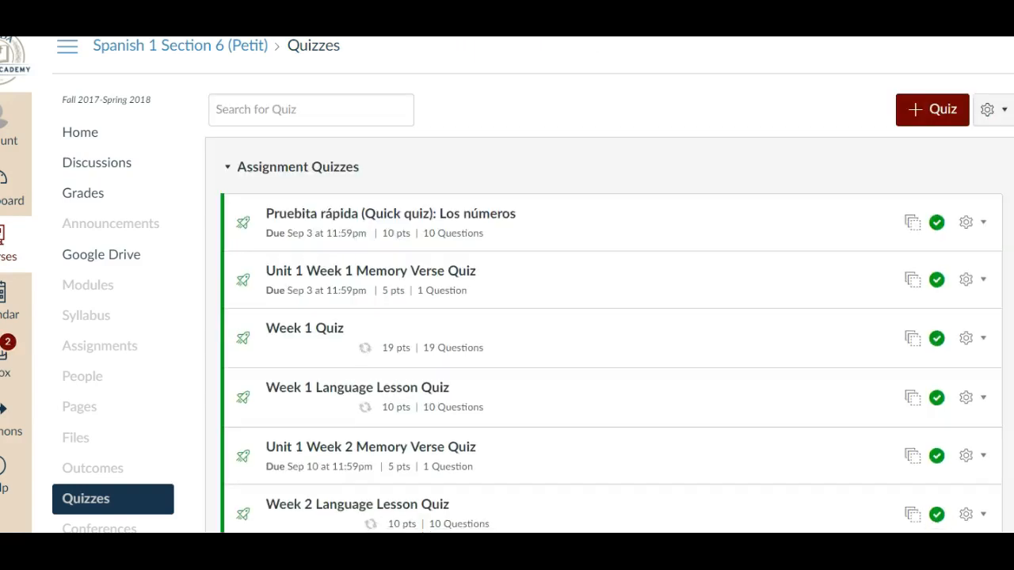
Return to the course modules and locate the Unit 2: Week 7 module.
left_click(92, 285)
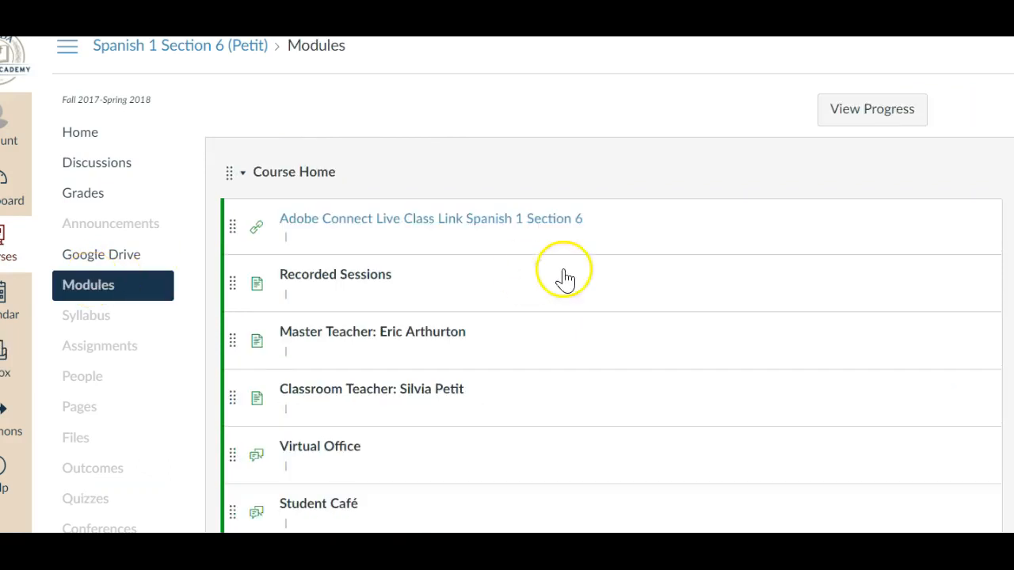
scroll(514, 294, "down", 4)
scroll(511, 294, "down", 15)
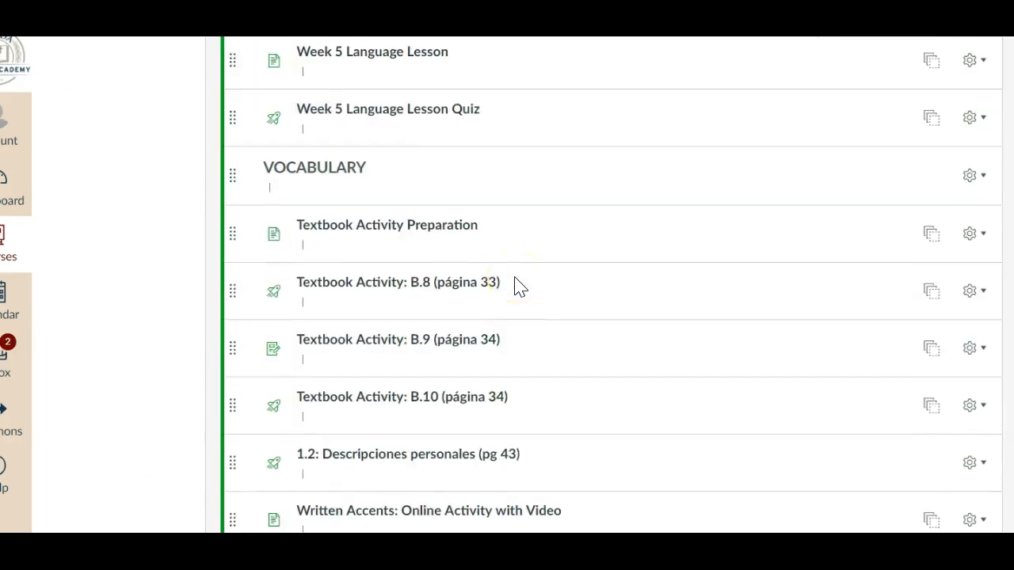
scroll(538, 270, "down", 15)
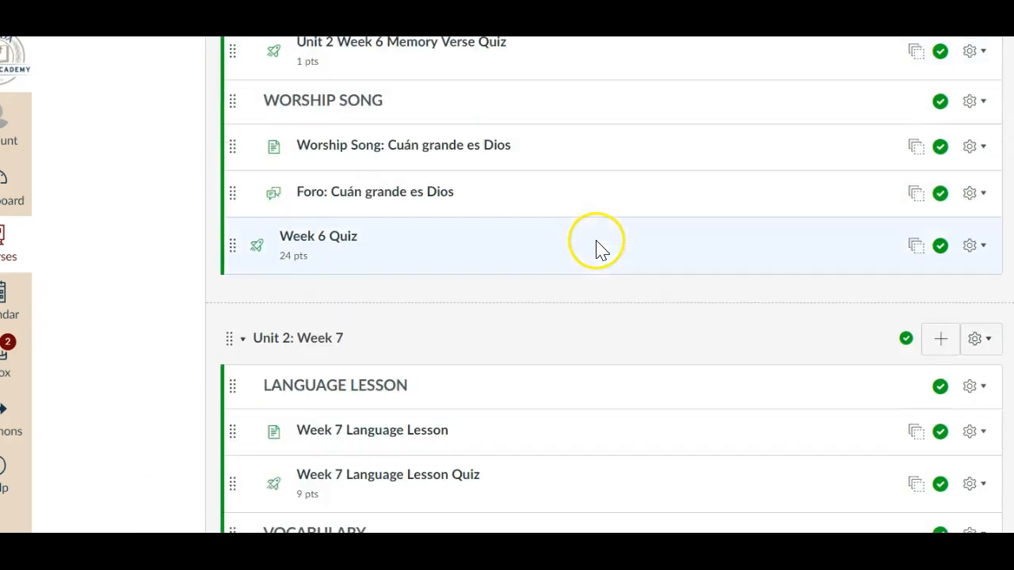
scroll(362, 193, "up", 1)
scroll(372, 371, "down", 1)
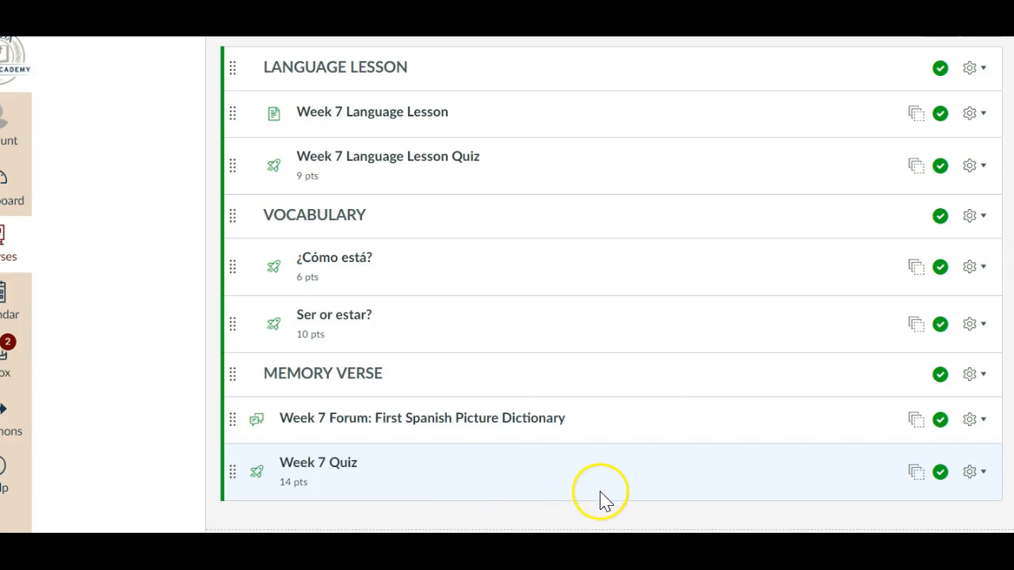
scroll(611, 487, "up", 1)
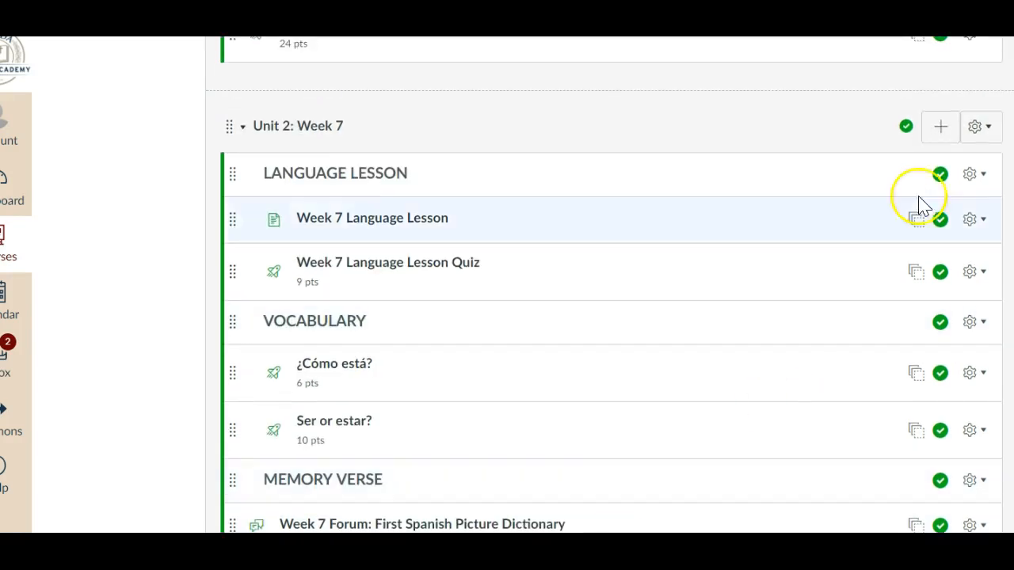
Add the imported assignment Unit 2 Memory Verse Quiz 3 to the Unit 2: Week 7 module.
left_click(941, 129)
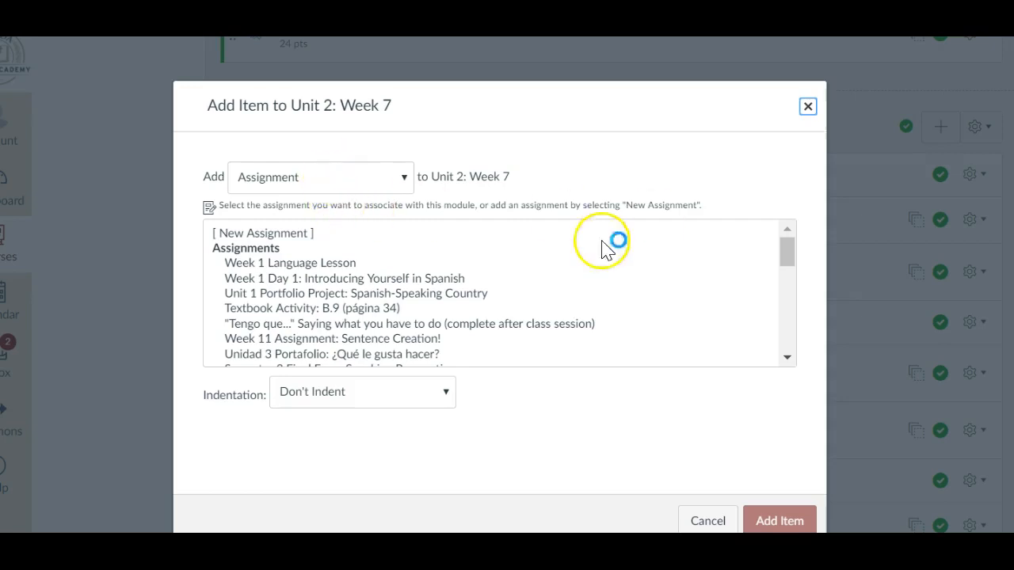
scroll(358, 348, "down", 2)
scroll(354, 342, "down", 12)
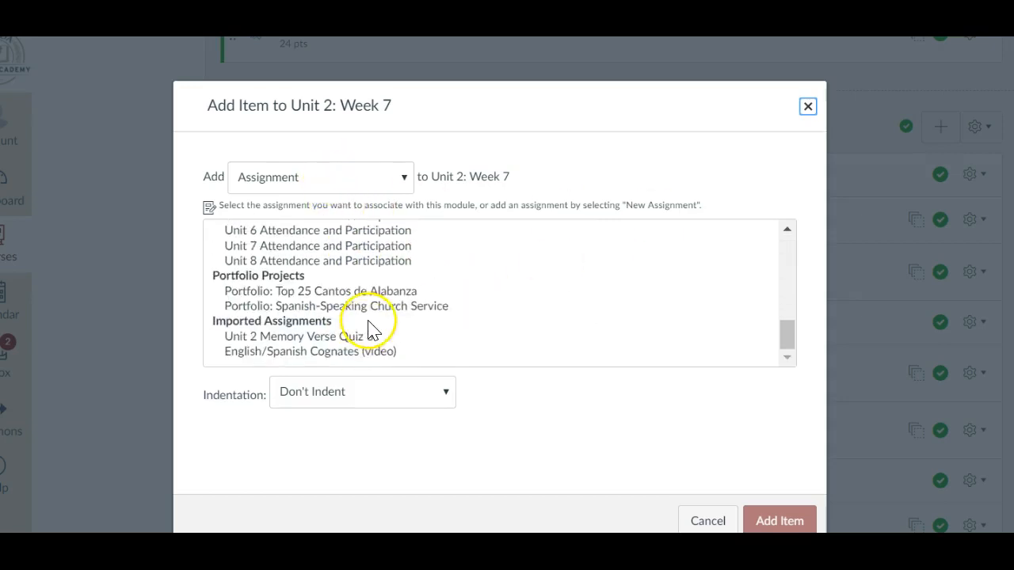
scroll(331, 316, "up", 3)
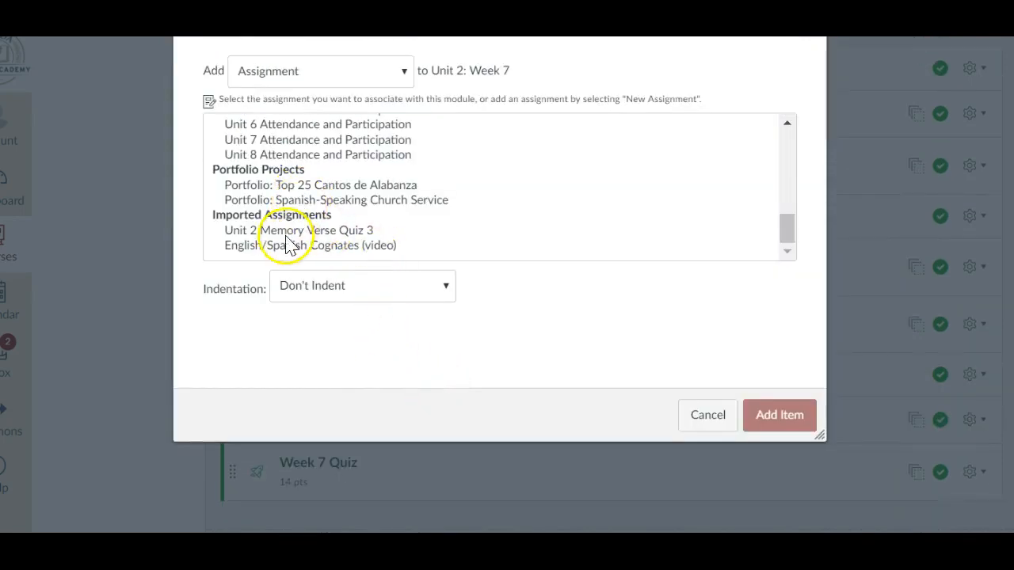
left_click(276, 231)
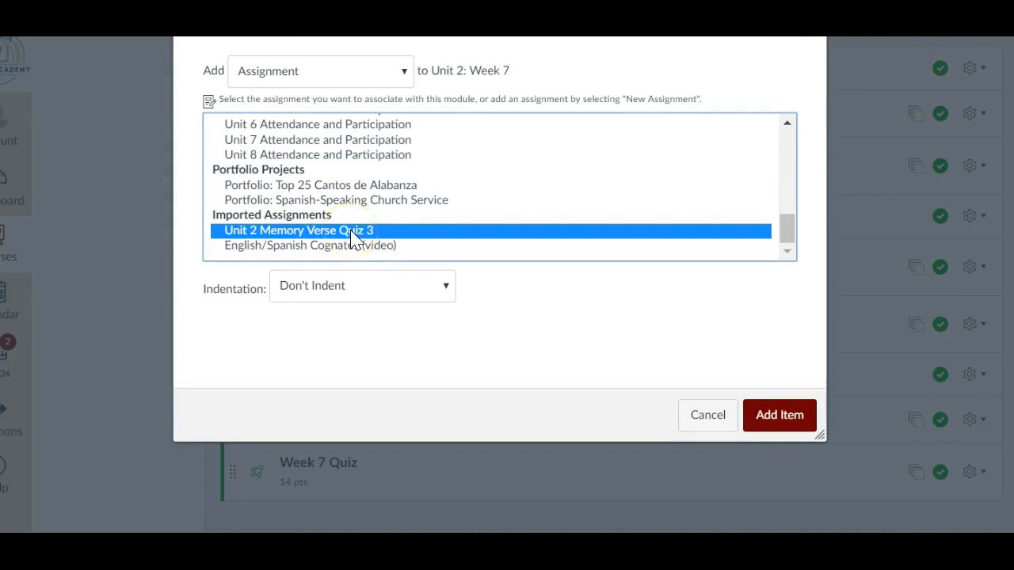
left_click(782, 412)
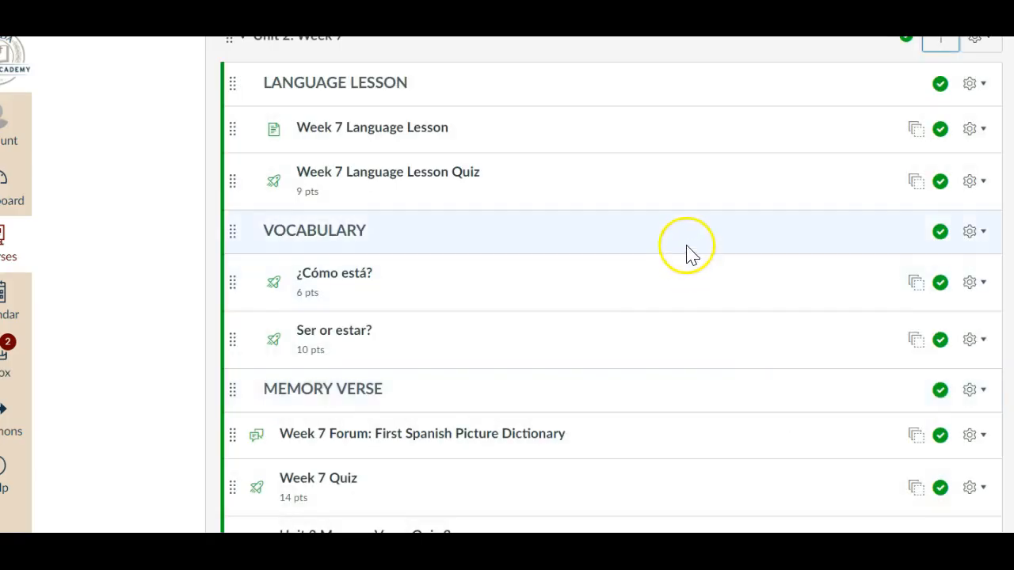
Move Unit 2 Memory Verse Quiz 3 directly below the MEMORY VERSE heading in the Week 7 module.
scroll(687, 262, "down", 2)
left_click_drag(238, 441, 229, 317)
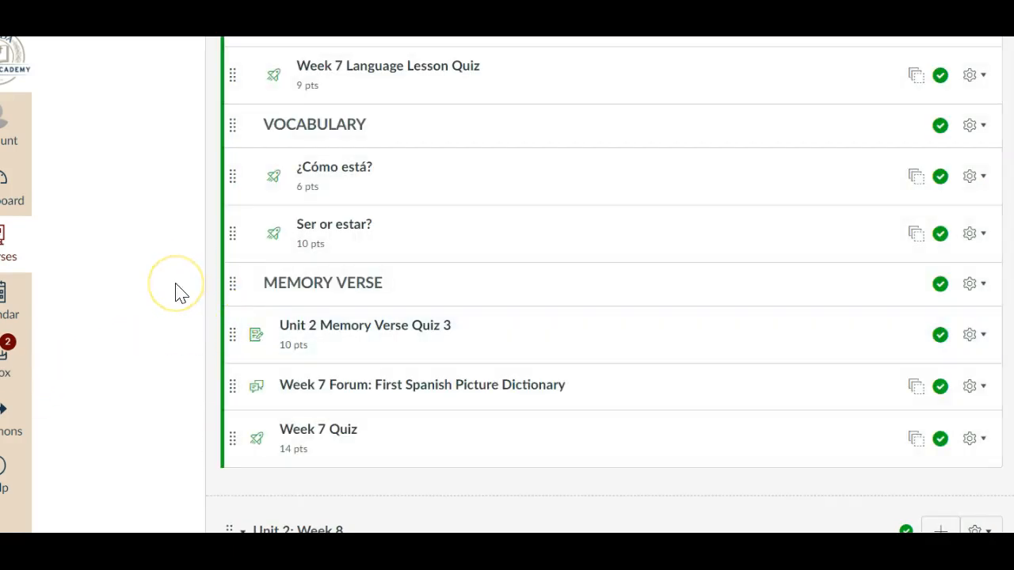
scroll(176, 284, "up", 1)
scroll(176, 283, "down", 1)
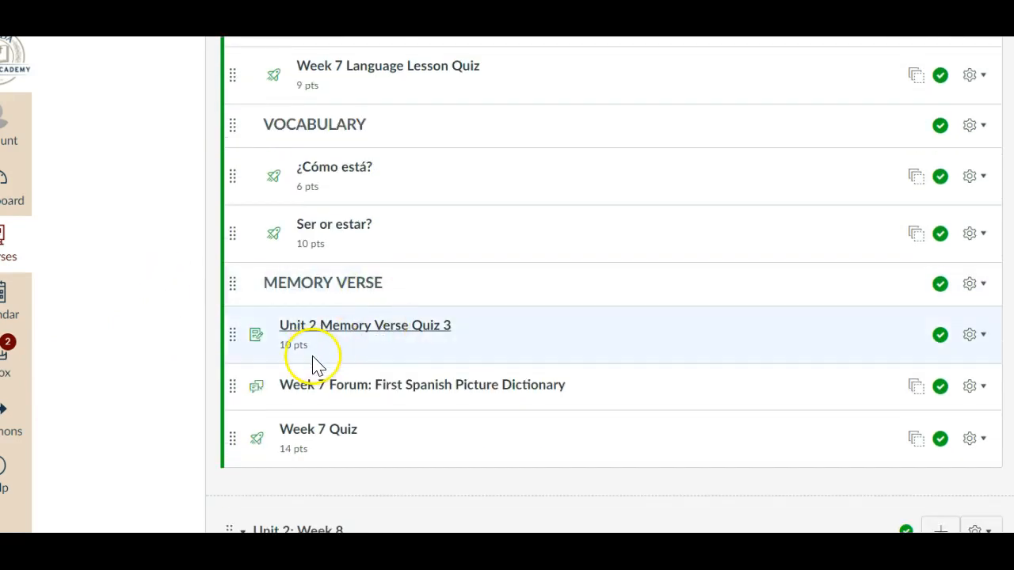
Open Unit 2 Memory Verse Quiz 3 for editing and set its assignment group to Daily Work.
left_click(951, 352)
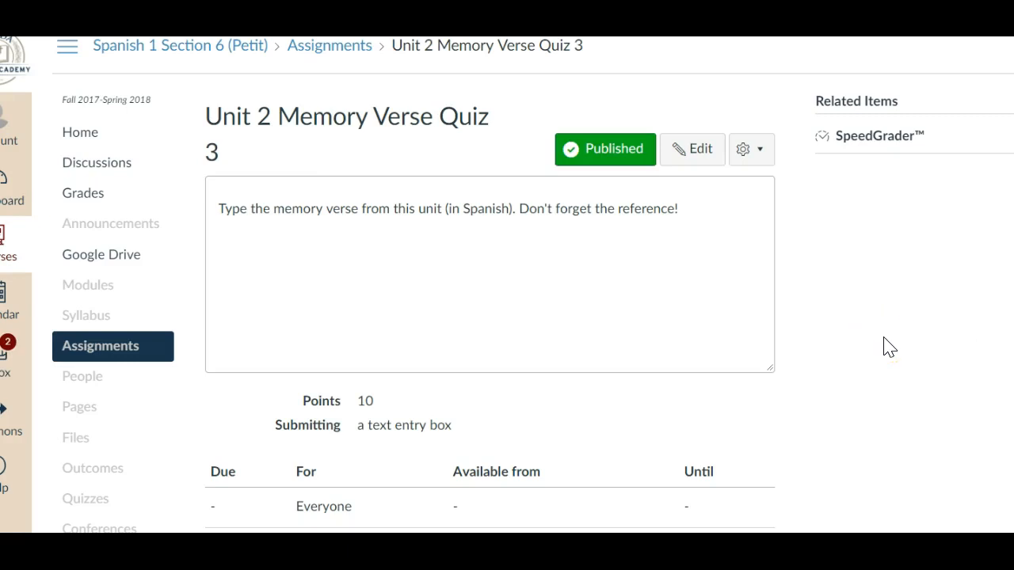
scroll(884, 346, "down", 2)
scroll(879, 351, "up", 2)
left_click(700, 151)
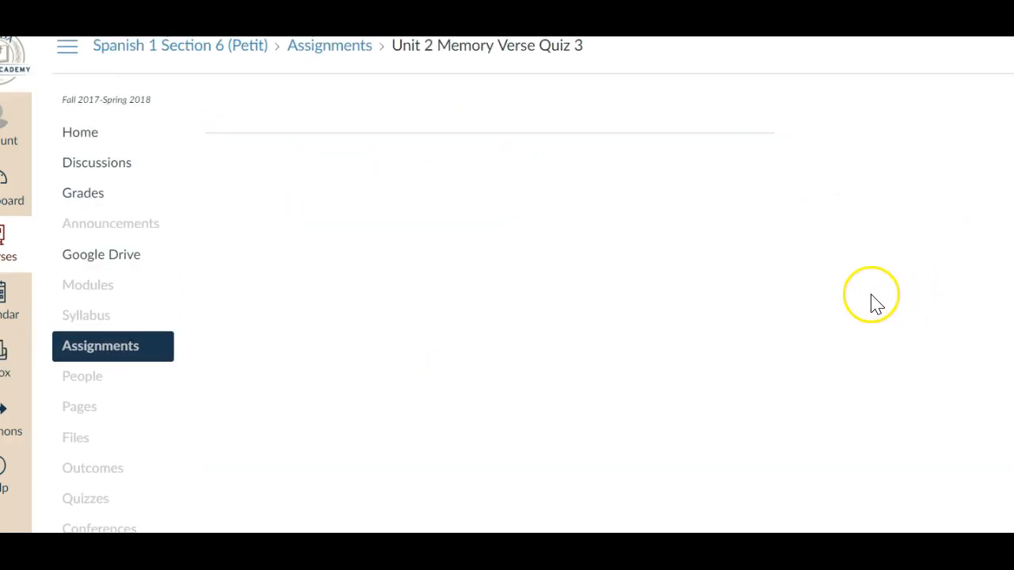
scroll(822, 317, "down", 5)
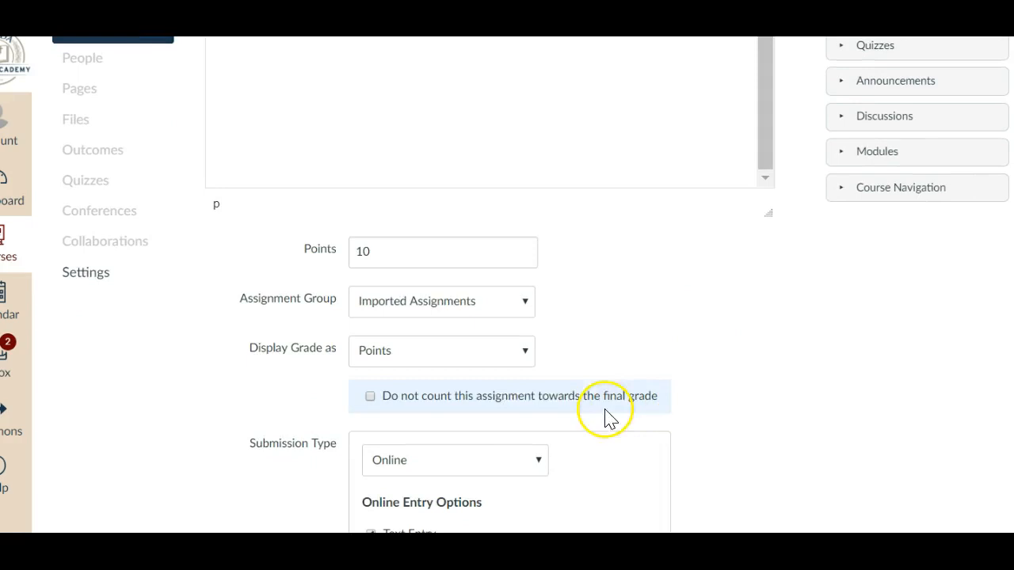
left_click(433, 304)
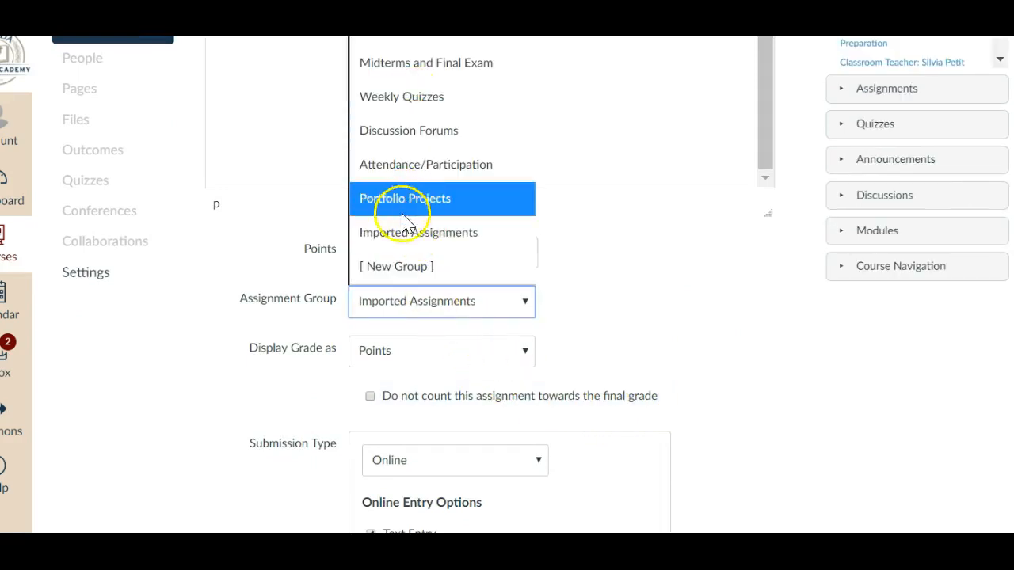
left_click(520, 236)
scroll(534, 227, "up", 2)
left_click(451, 420)
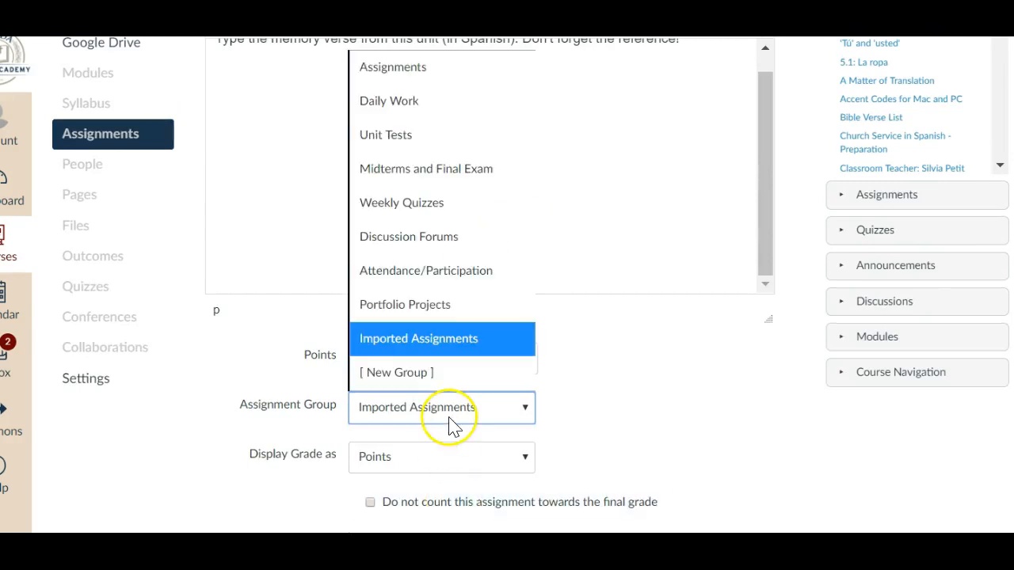
left_click(440, 100)
Set the quiz's due date for everyone to Oct 15, 2017 at 11:59pm.
scroll(736, 332, "down", 4)
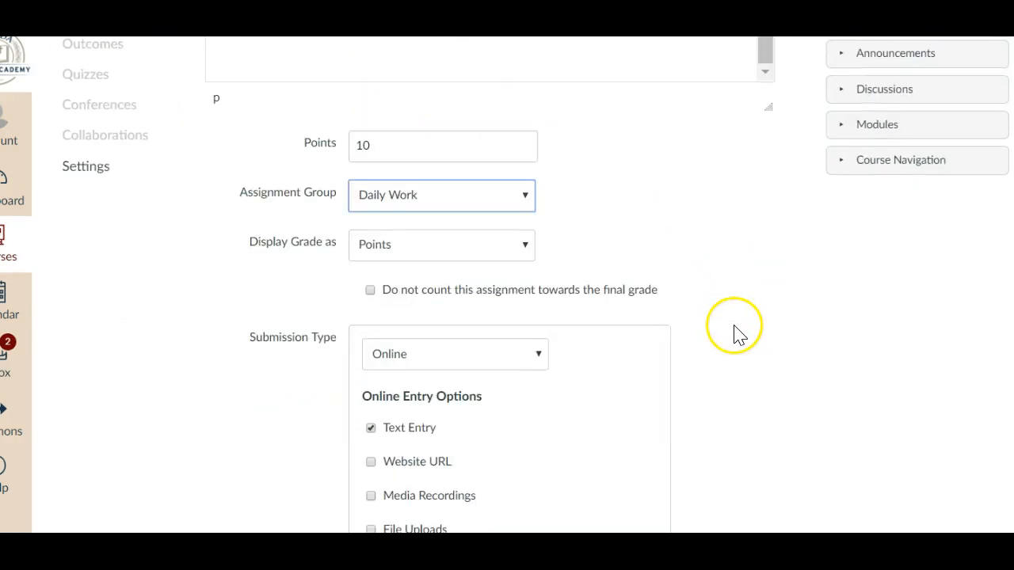
scroll(584, 401, "down", 2)
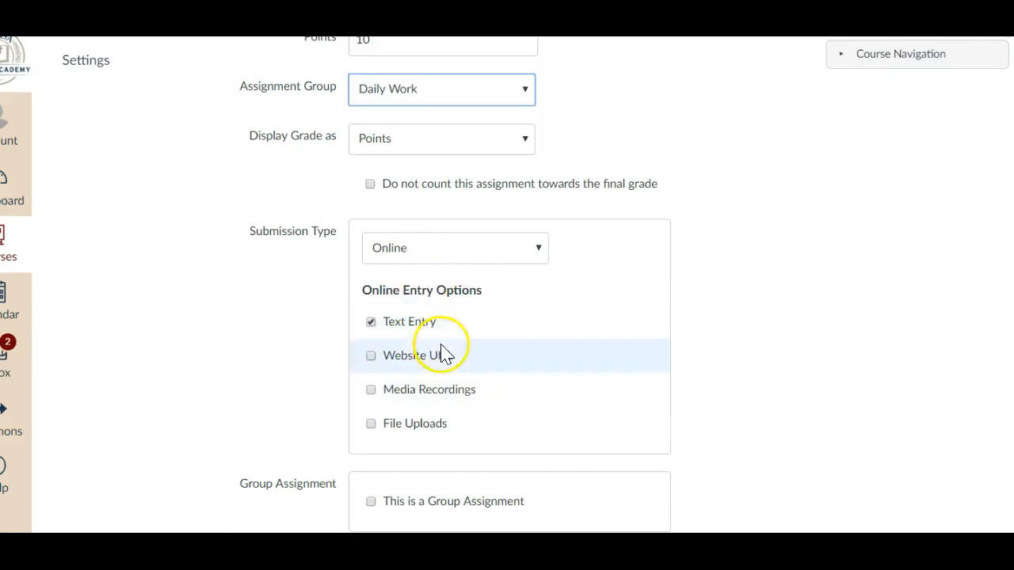
scroll(736, 362, "down", 6)
scroll(736, 362, "down", 2)
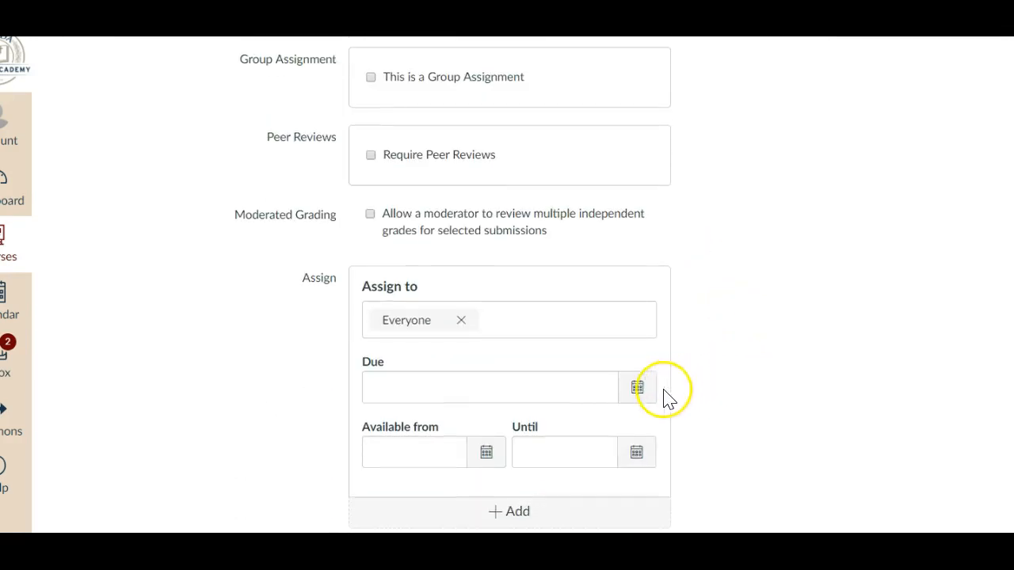
left_click(637, 392)
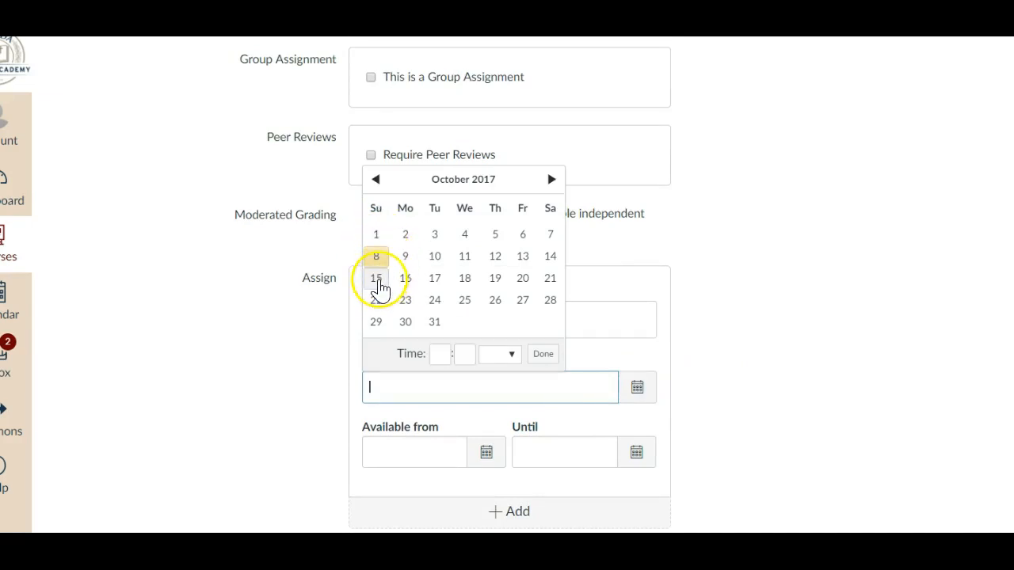
left_click(377, 281)
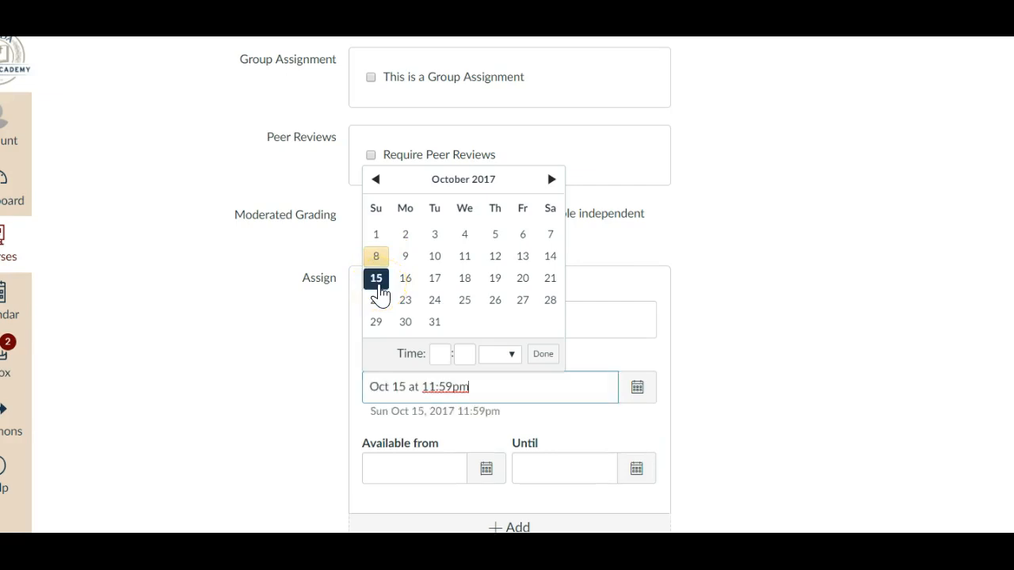
left_click(320, 379)
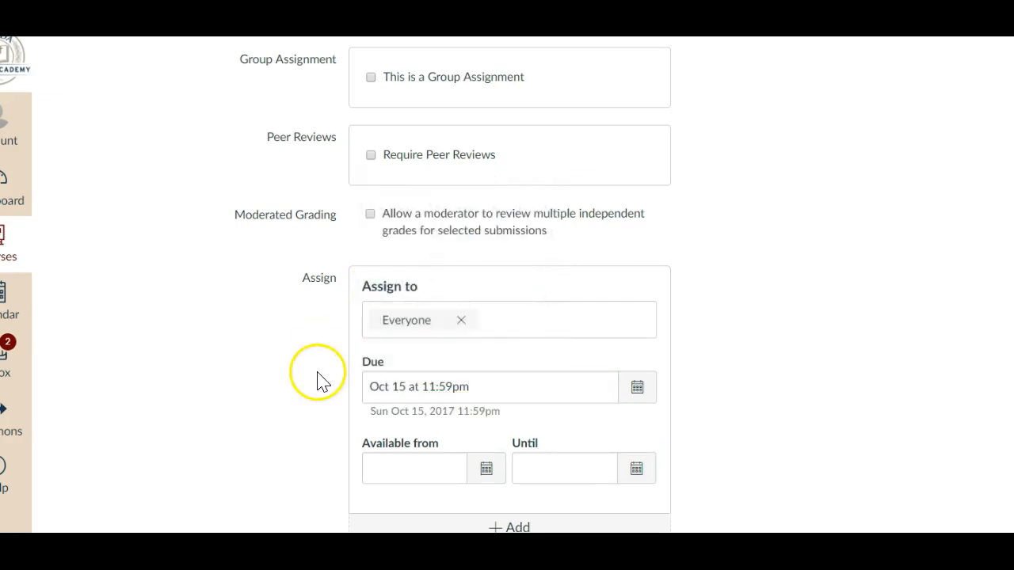
Make the quiz available from Oct 2 at 12am and save the assignment.
left_click(485, 480)
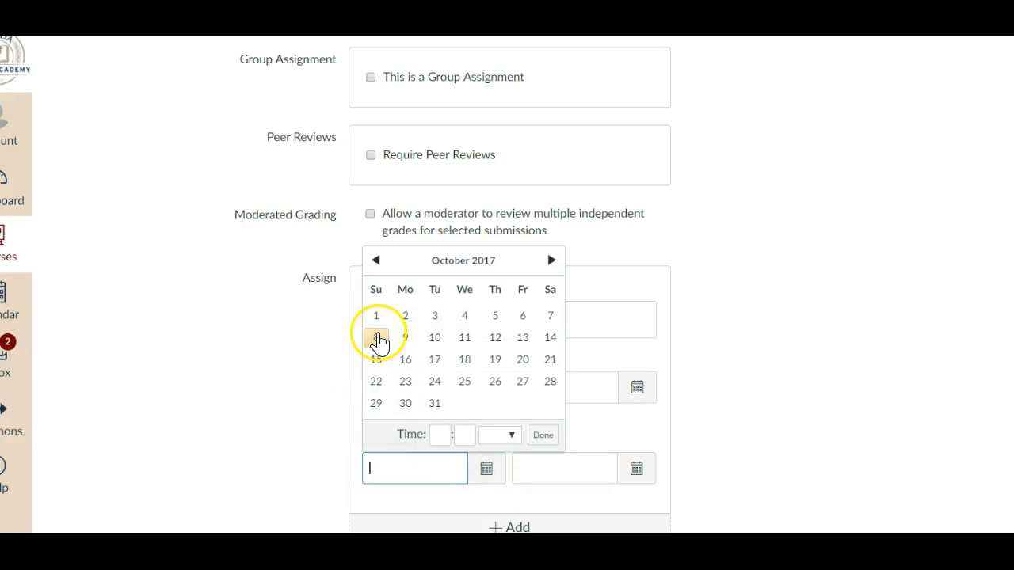
left_click(407, 321)
left_click(274, 435)
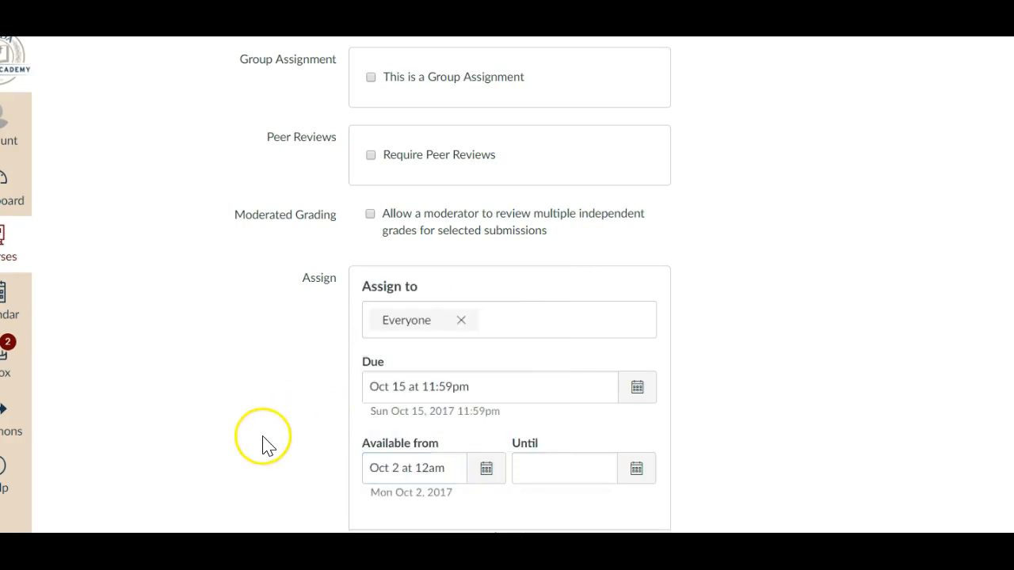
scroll(752, 428, "down", 1)
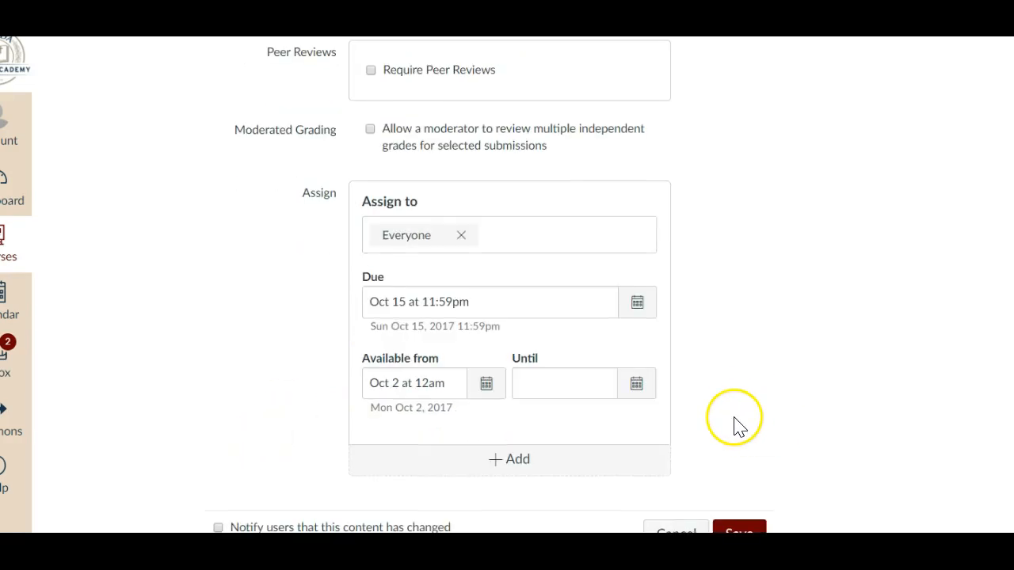
left_click(738, 528)
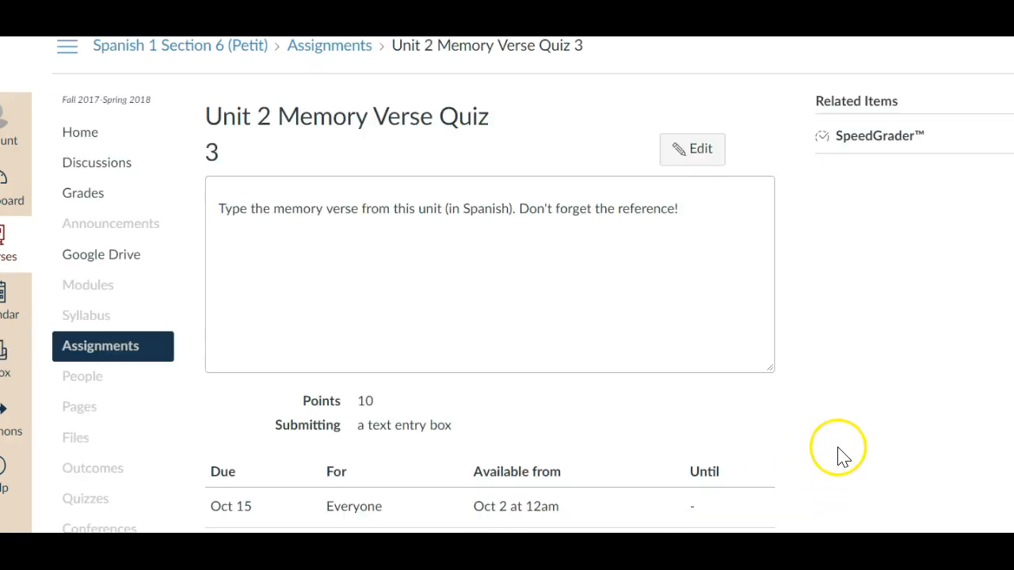
Review the saved quiz's points, submission type, due date and availability.
scroll(803, 430, "down", 1)
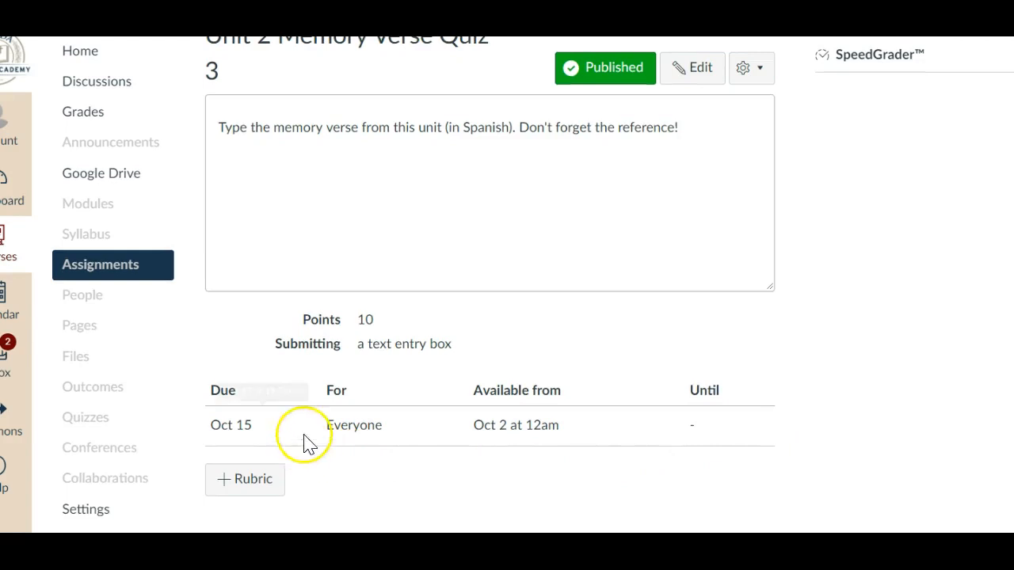
scroll(856, 415, "up", 1)
scroll(856, 412, "up", 1)
scroll(855, 412, "down", 1)
scroll(855, 412, "up", 1)
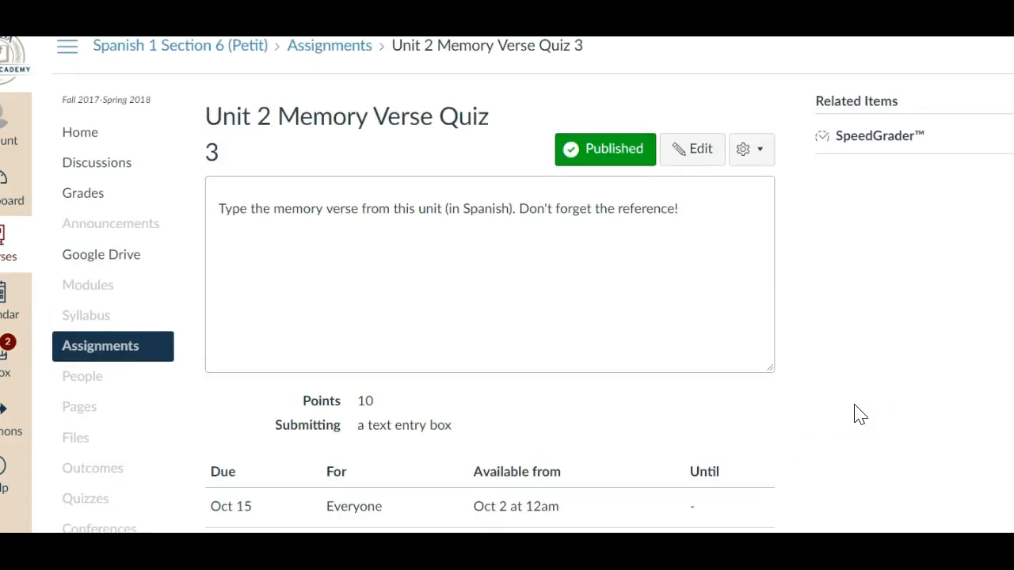
scroll(860, 415, "down", 1)
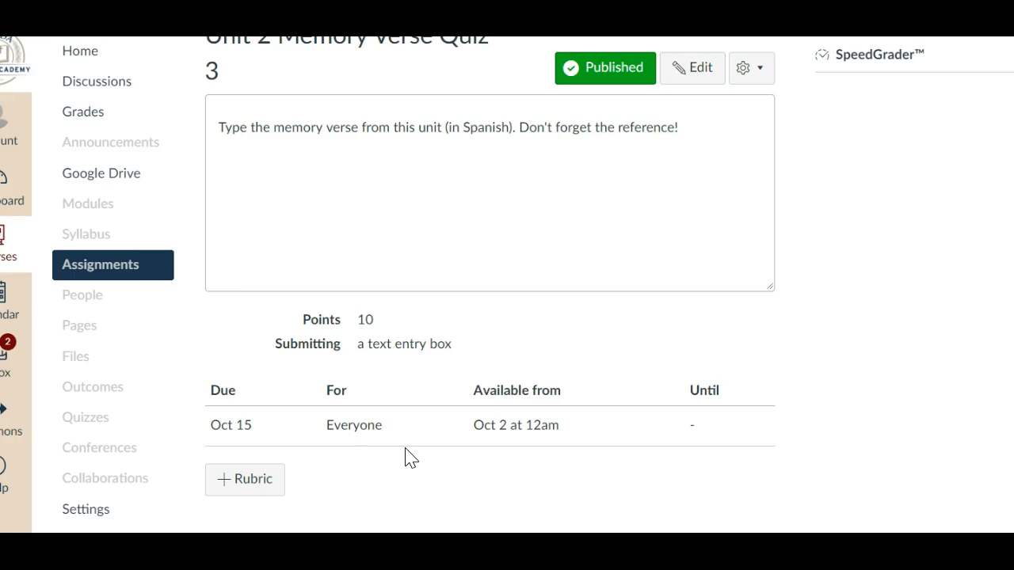
scroll(406, 457, "up", 1)
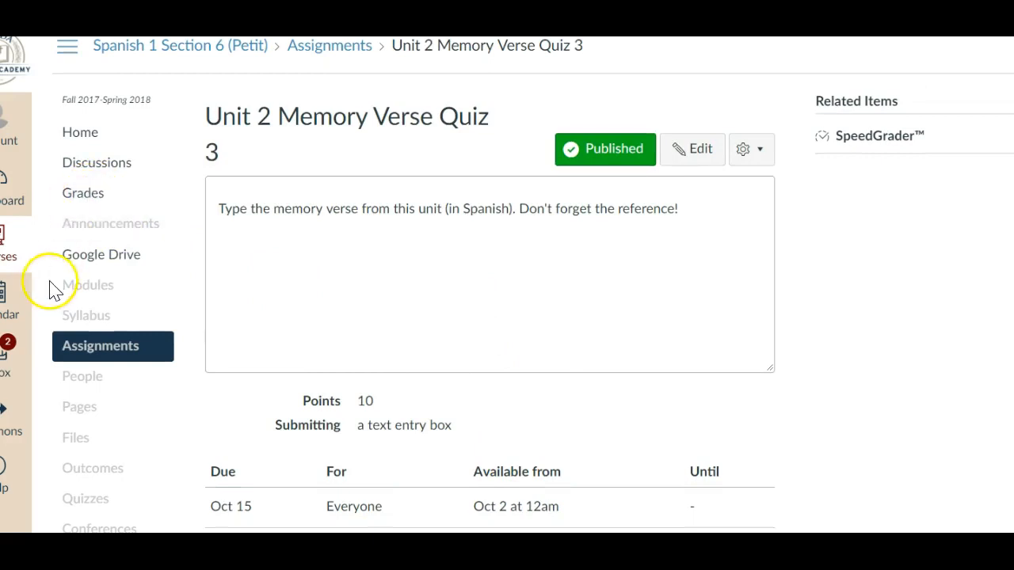
Open the course page Accent Codes for Mac and PC and start sharing it to Commons.
left_click(9, 267)
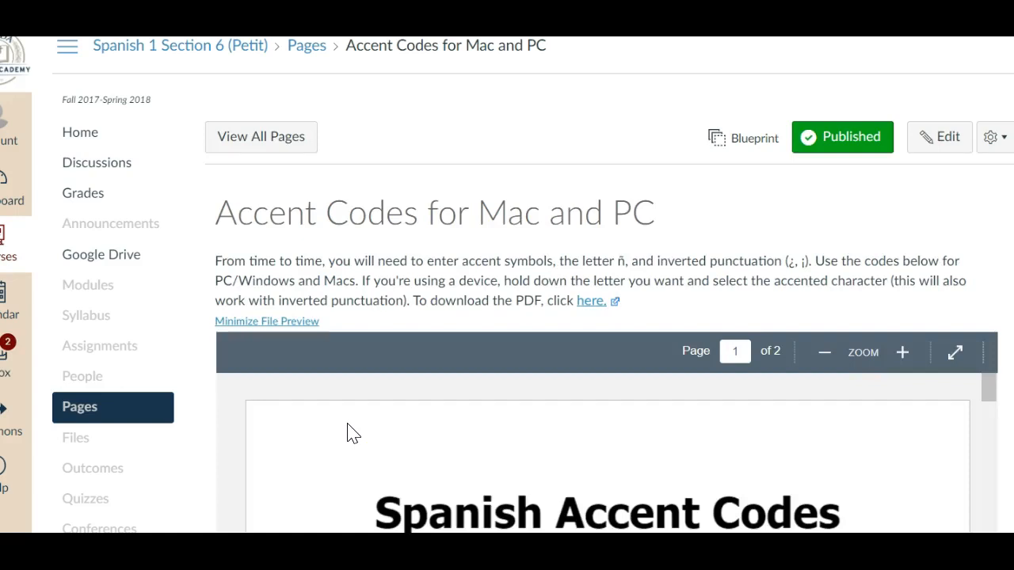
left_click(990, 139)
left_click(960, 276)
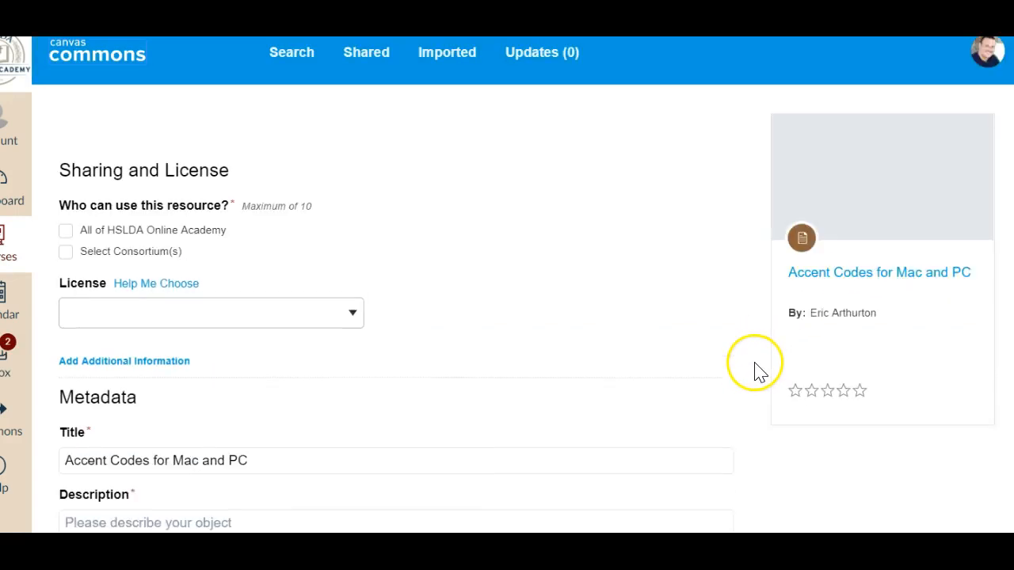
Make the resource available to all of HSLDA Online Academy and look into the license choices.
left_click(162, 231)
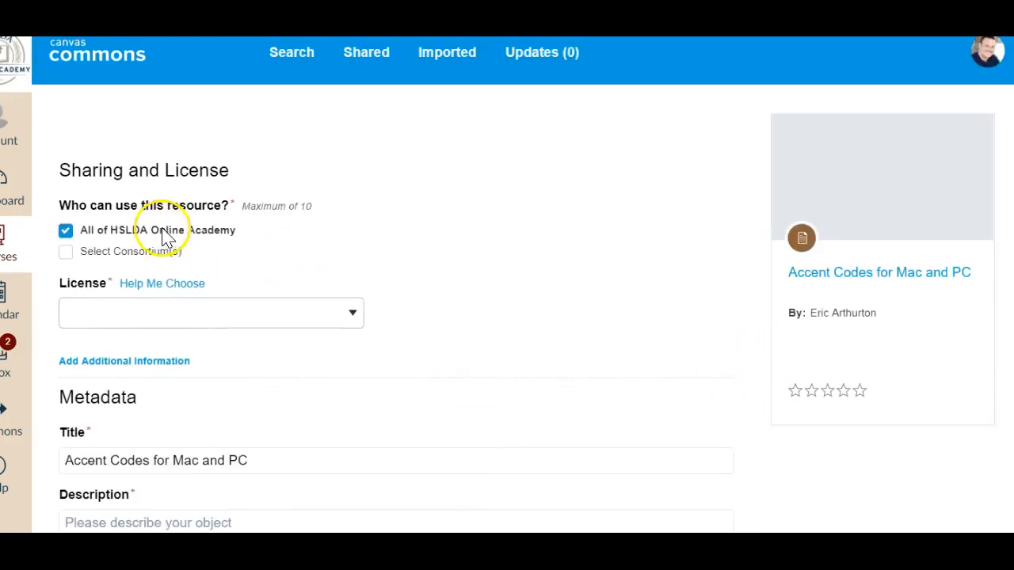
left_click(160, 316)
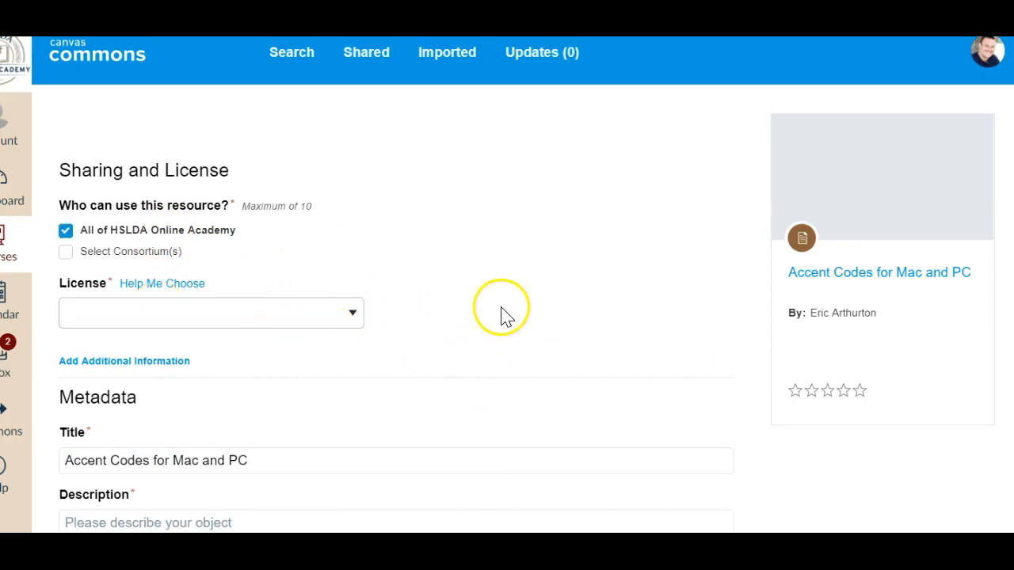
scroll(501, 315, "down", 1)
left_click(136, 212)
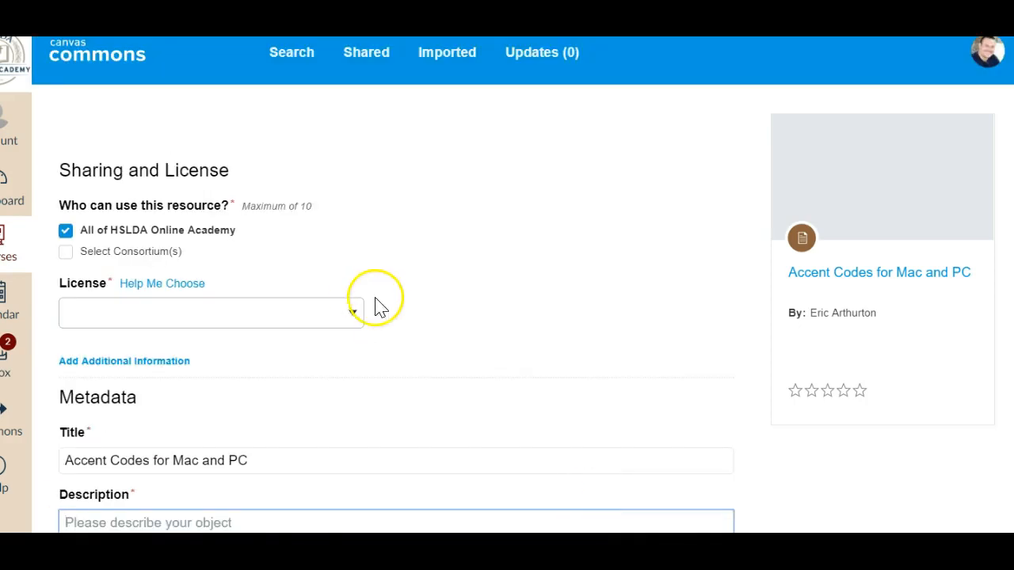
scroll(362, 304, "down", 1)
left_click(95, 212)
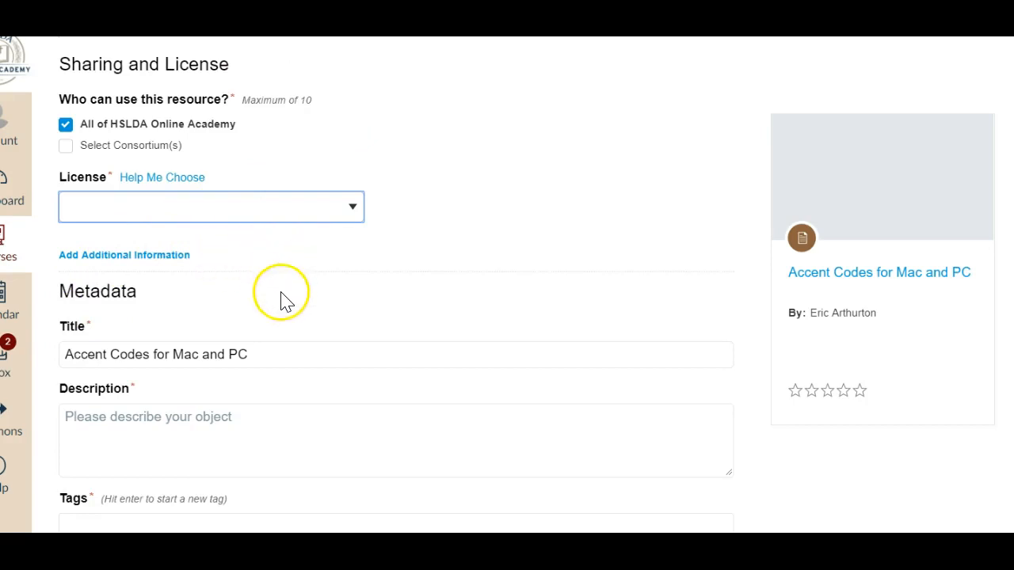
Describe the resource as "Accent codes" and add the tag "accent codes".
scroll(322, 344, "down", 2)
left_click(164, 354)
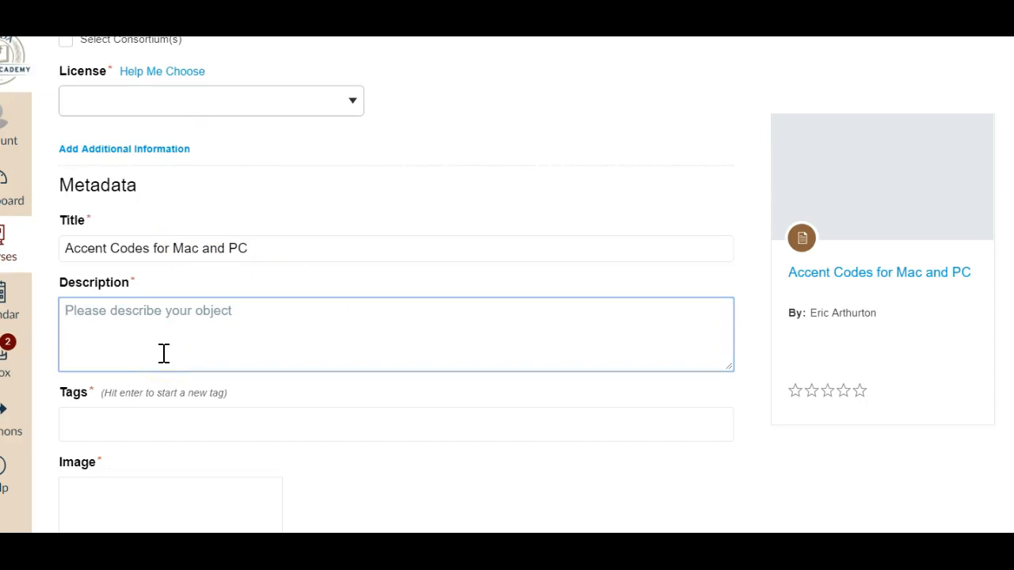
type("Accent codes")
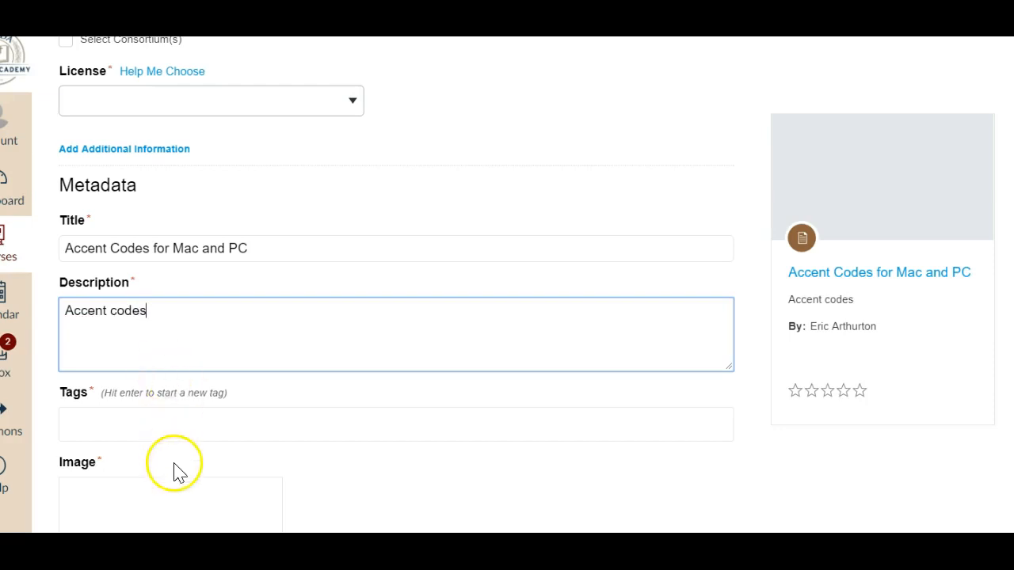
left_click(165, 412)
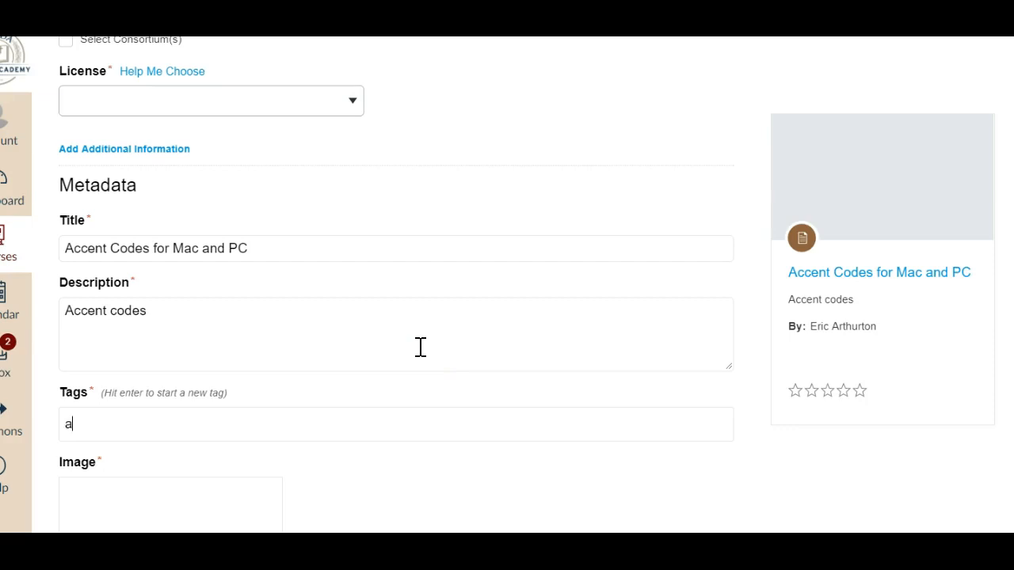
type("accent codes")
key("Return")
scroll(421, 347, "down", 3)
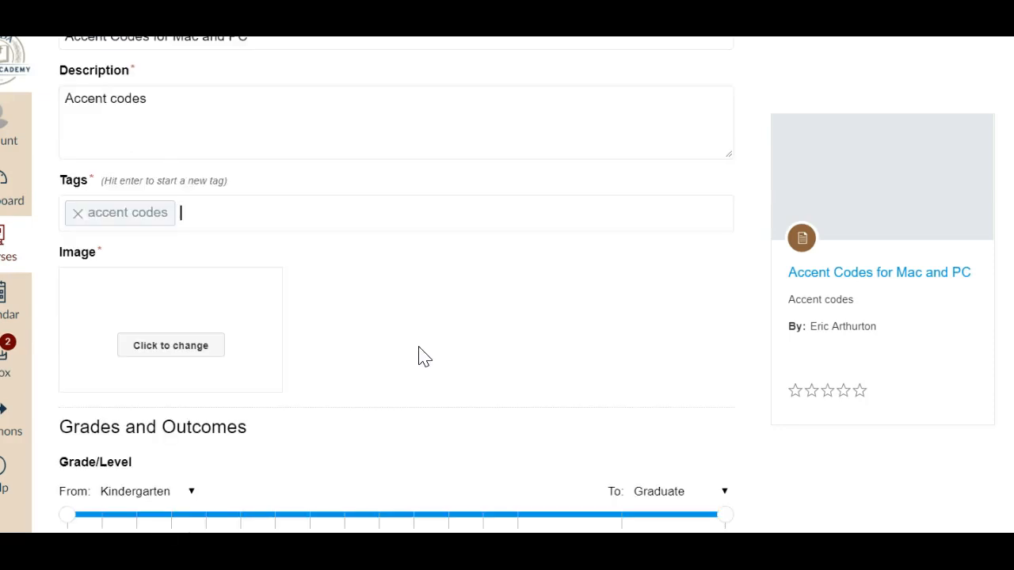
Open the resource's image selection and search Flickr for "accents".
left_click(194, 358)
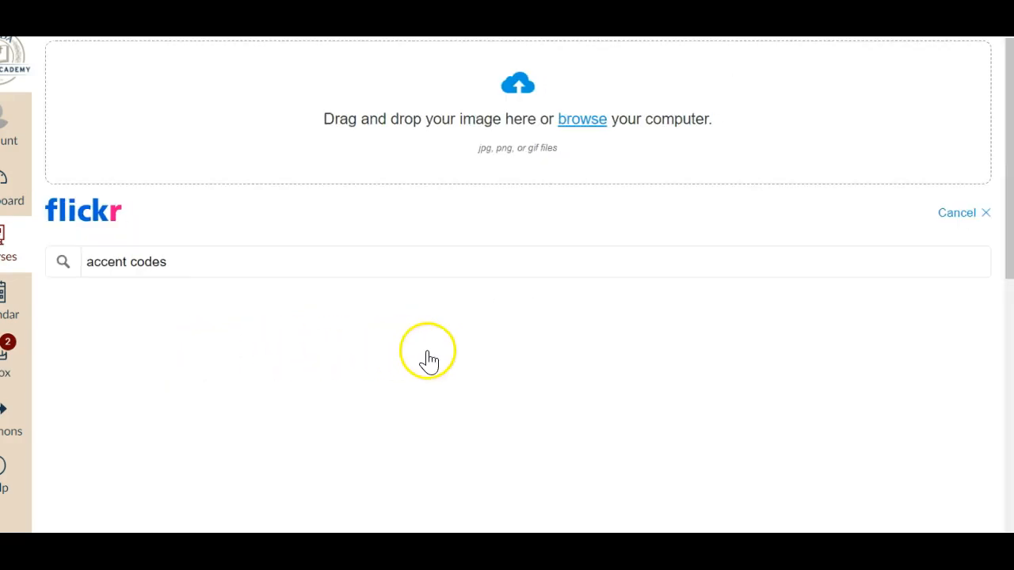
left_click(179, 261)
left_click_drag(179, 261, 130, 263)
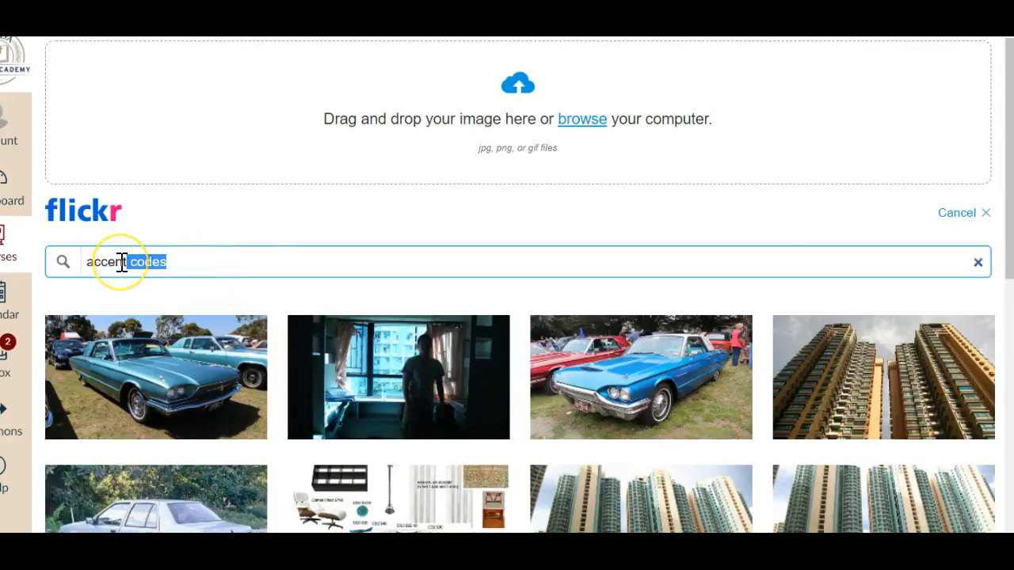
type("s")
scroll(382, 313, "down", 5)
scroll(372, 293, "up", 5)
Search Flickr for "spanish words" and use the chalkboard menu photo headed "Raciones" as the resource's image.
left_click_drag(159, 259, 50, 261)
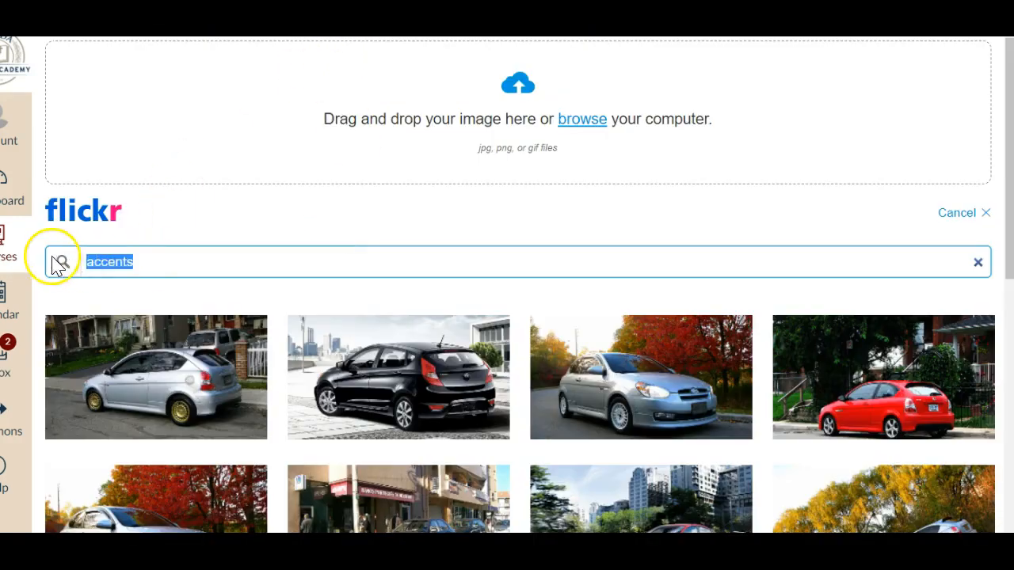
type("spanish ")
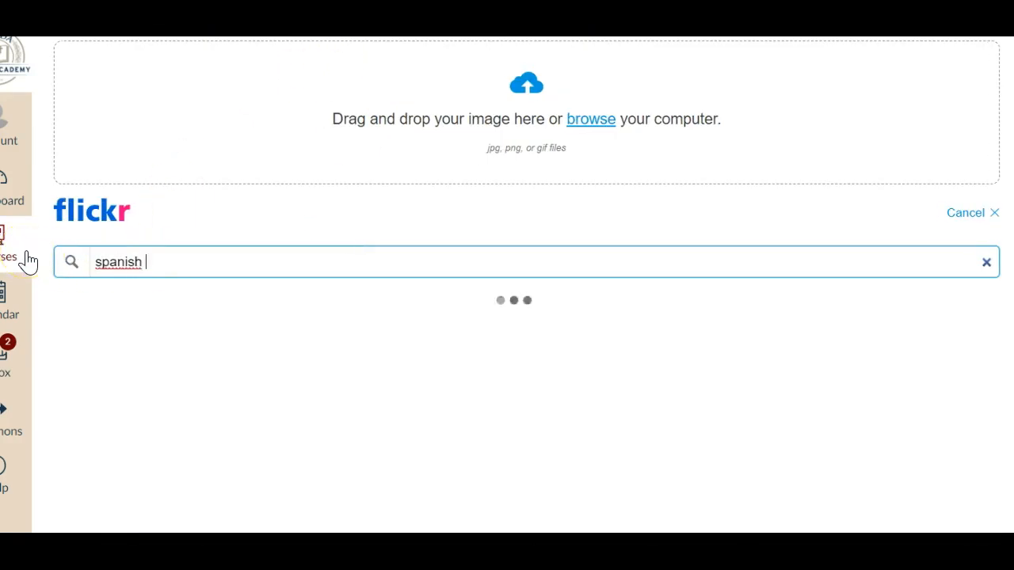
type("words")
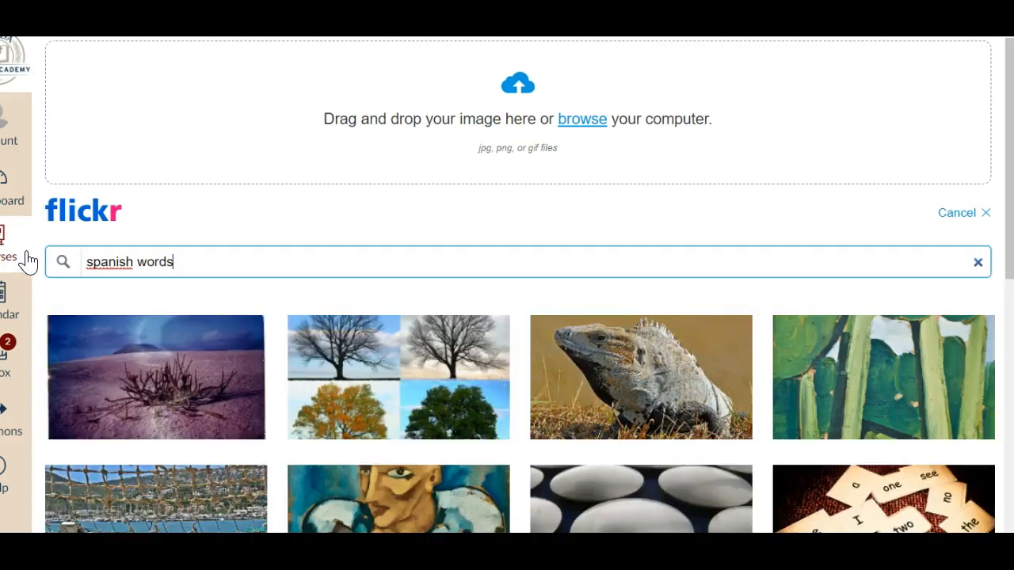
scroll(267, 301, "down", 3)
scroll(381, 333, "down", 4)
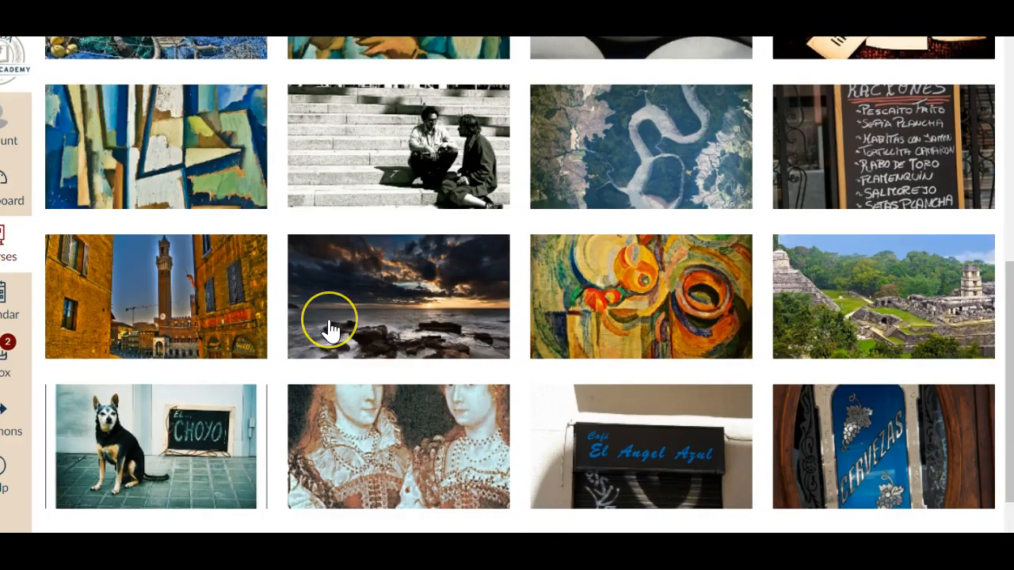
left_click(868, 181)
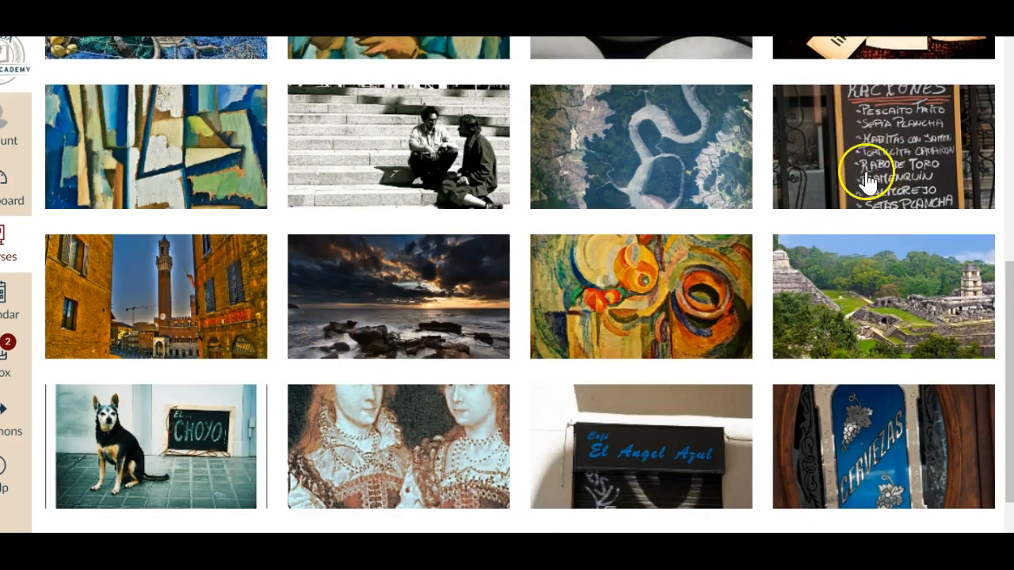
scroll(868, 180, "down", 3)
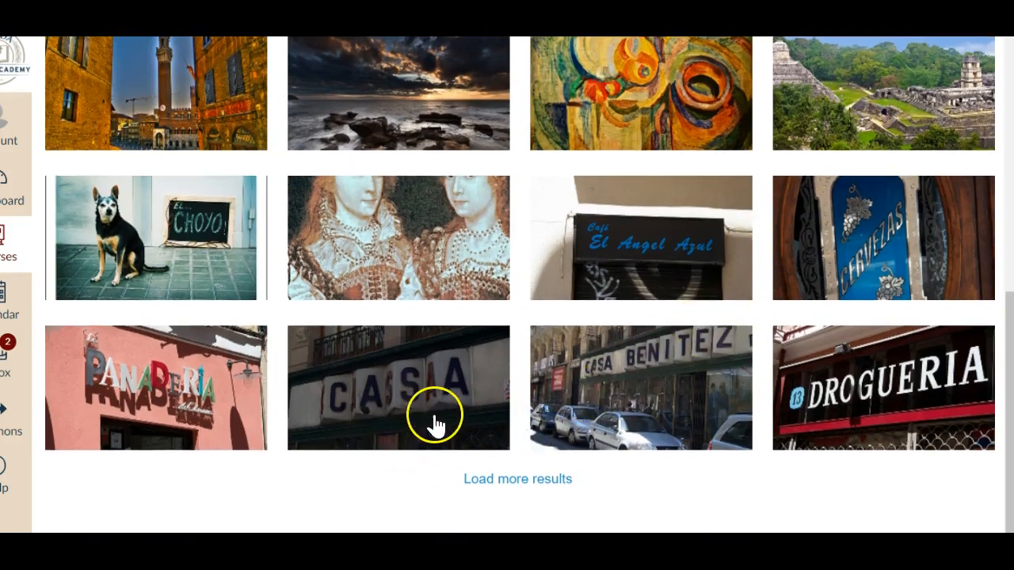
scroll(237, 400, "up", 1)
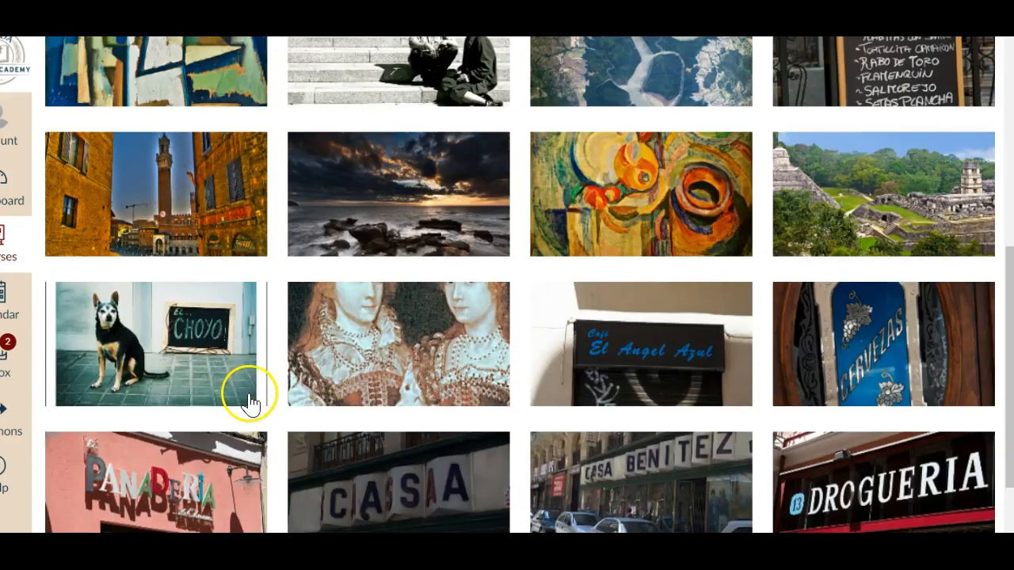
scroll(878, 324, "up", 1)
left_click(943, 147)
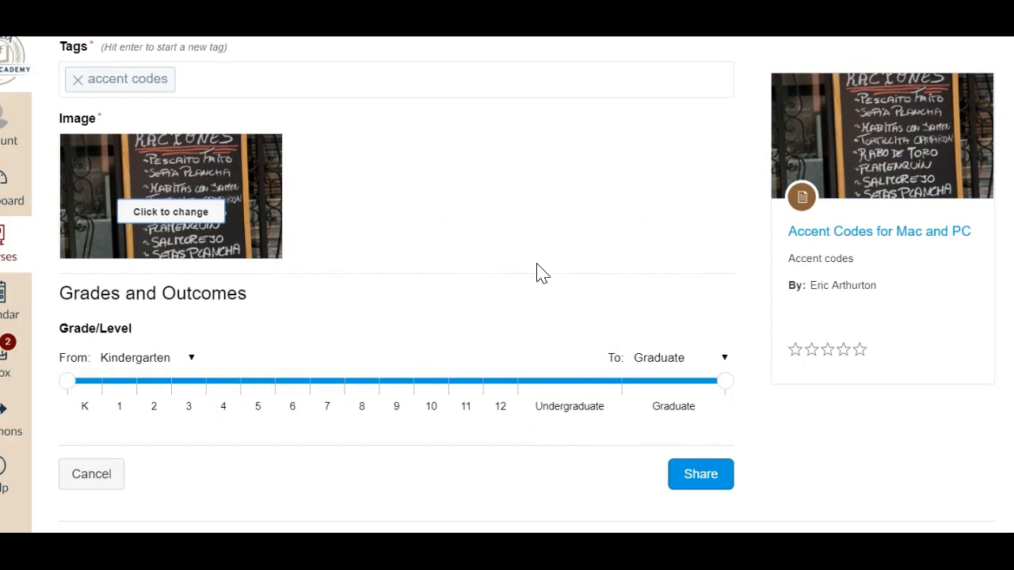
Set the grade level from 9th grade to 12th grade and share the resource to Commons.
left_click_drag(67, 381, 274, 381)
left_click_drag(164, 388, 397, 389)
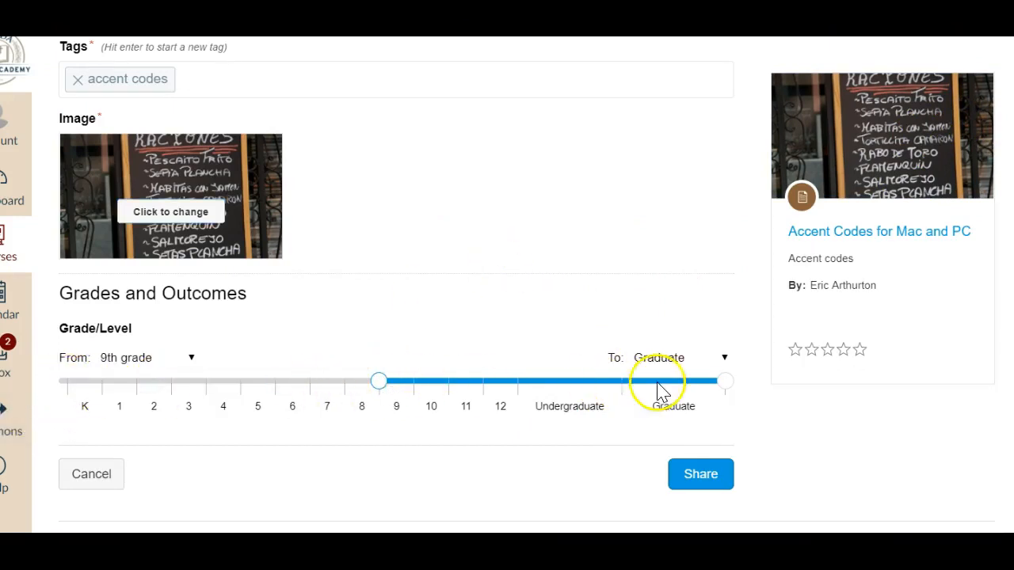
left_click_drag(729, 385, 512, 405)
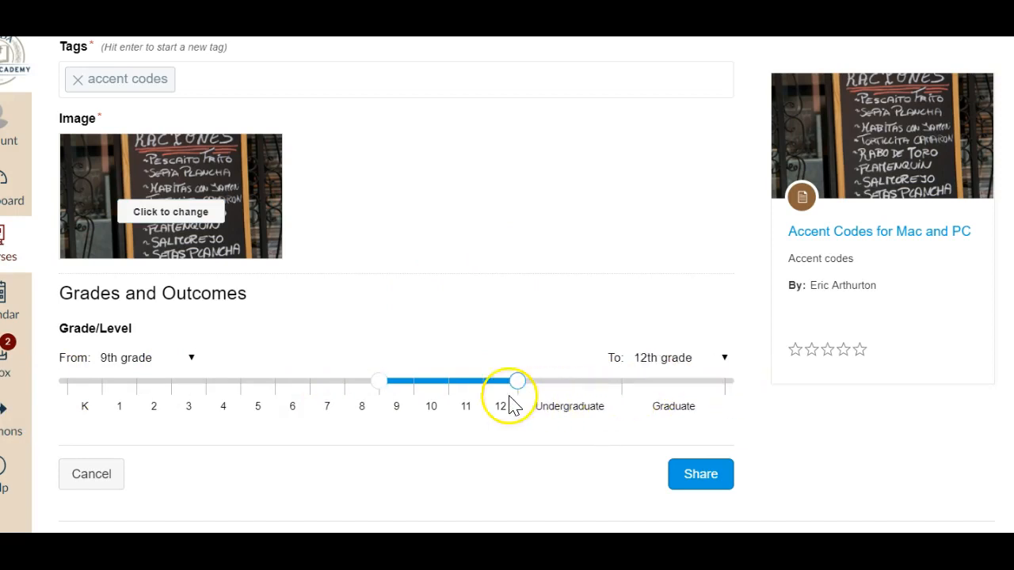
left_click(697, 479)
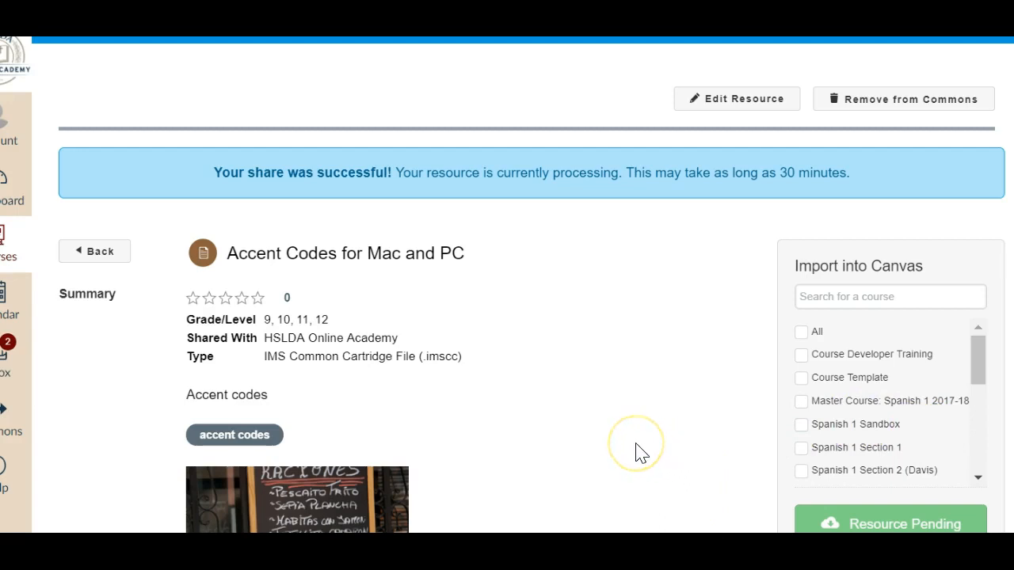
scroll(641, 453, "down", 1)
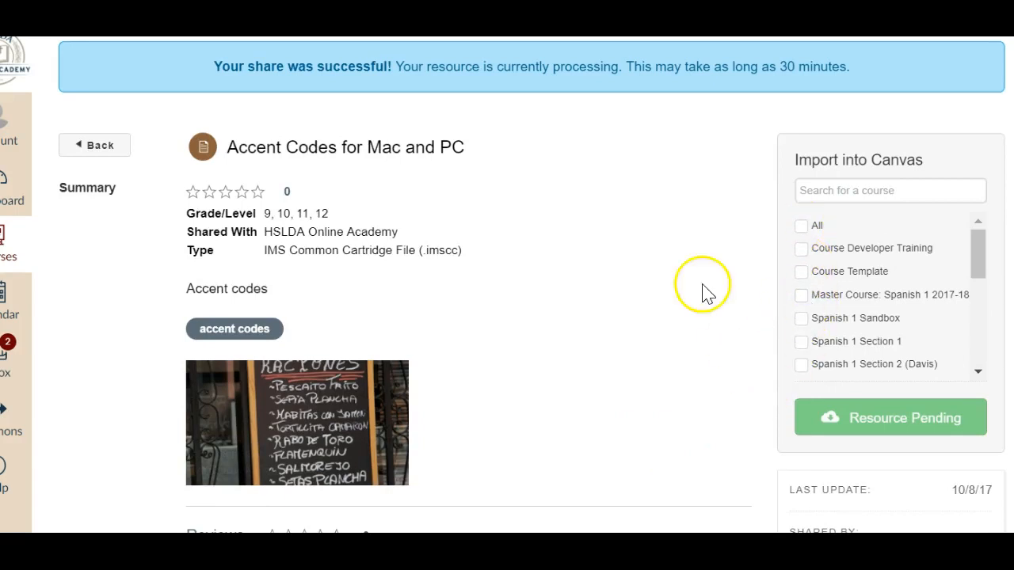
scroll(646, 380, "down", 2)
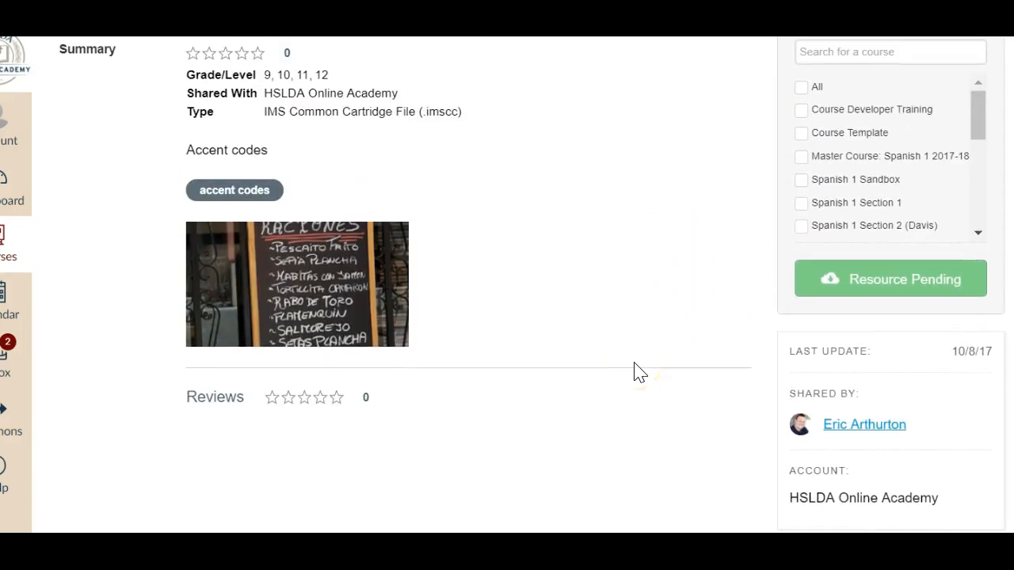
scroll(640, 372, "up", 3)
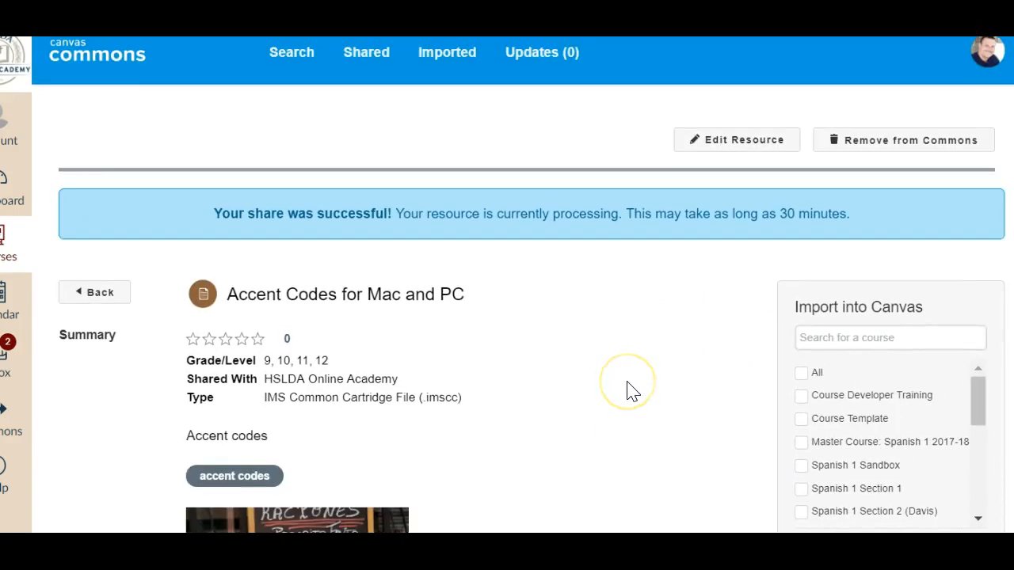